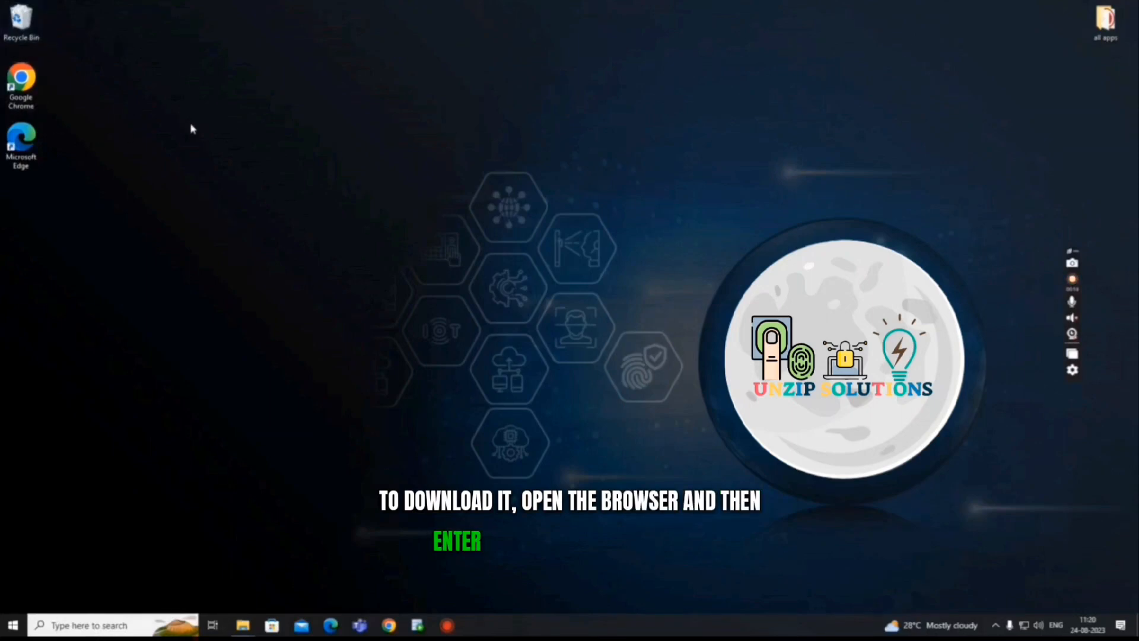
pyautogui.doubleClick(24, 80)
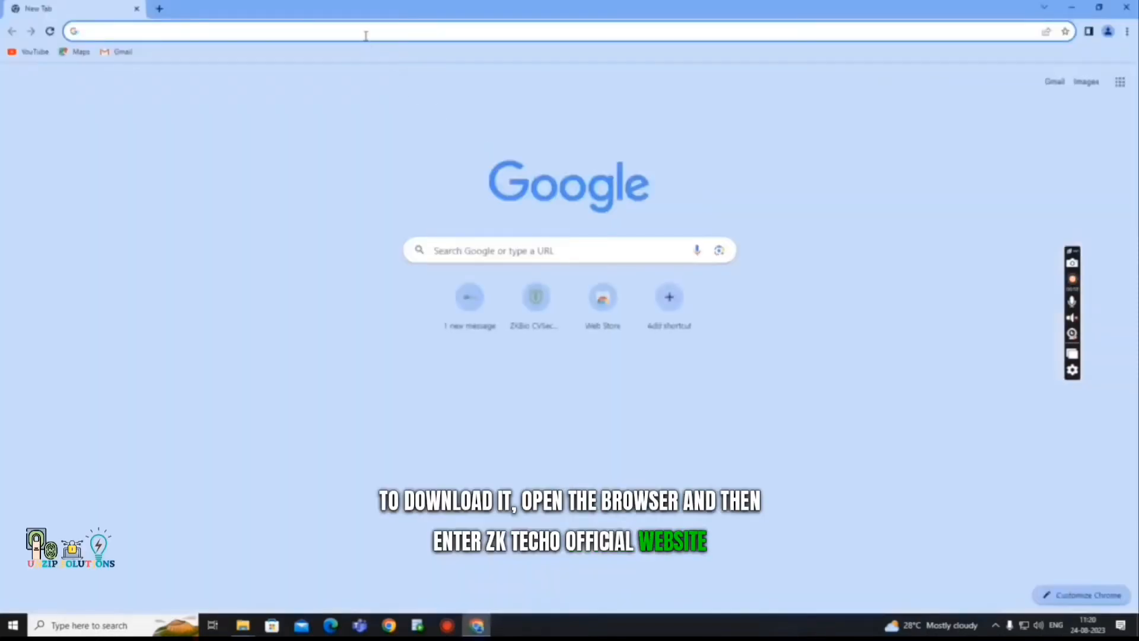
pyautogui.click(366, 31)
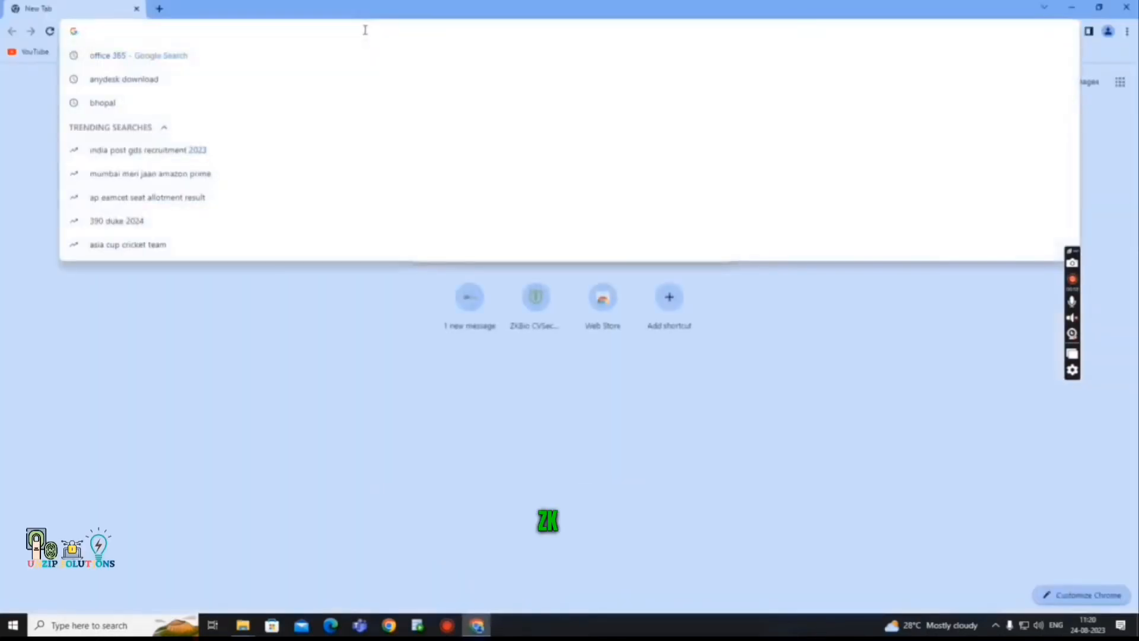
pyautogui.write('www.zkteco.in')
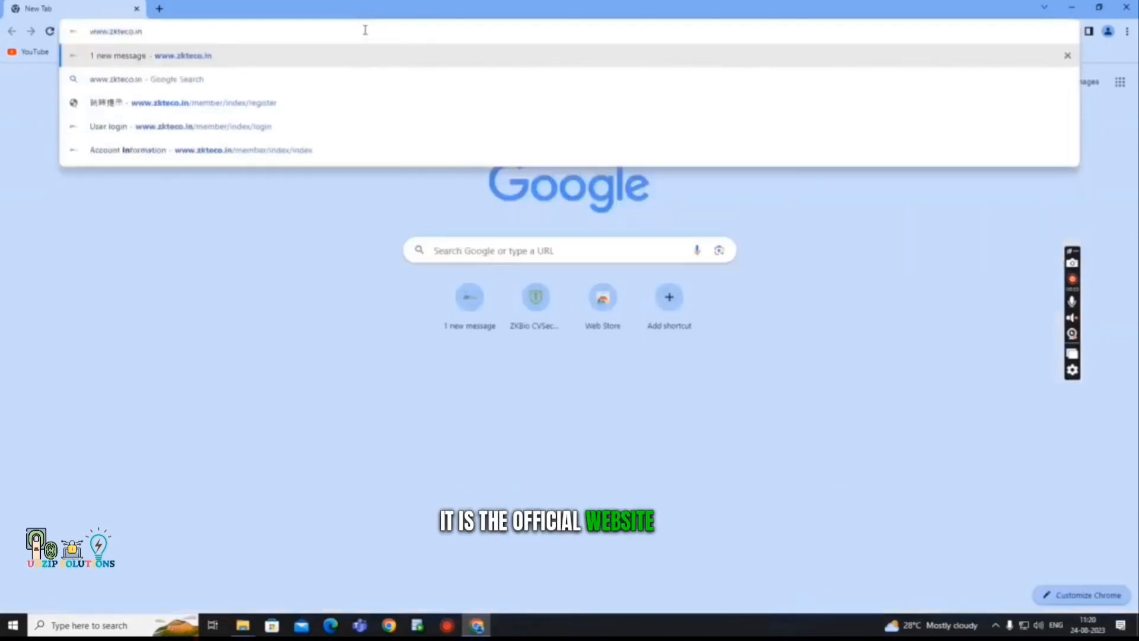
pyautogui.press('Return')
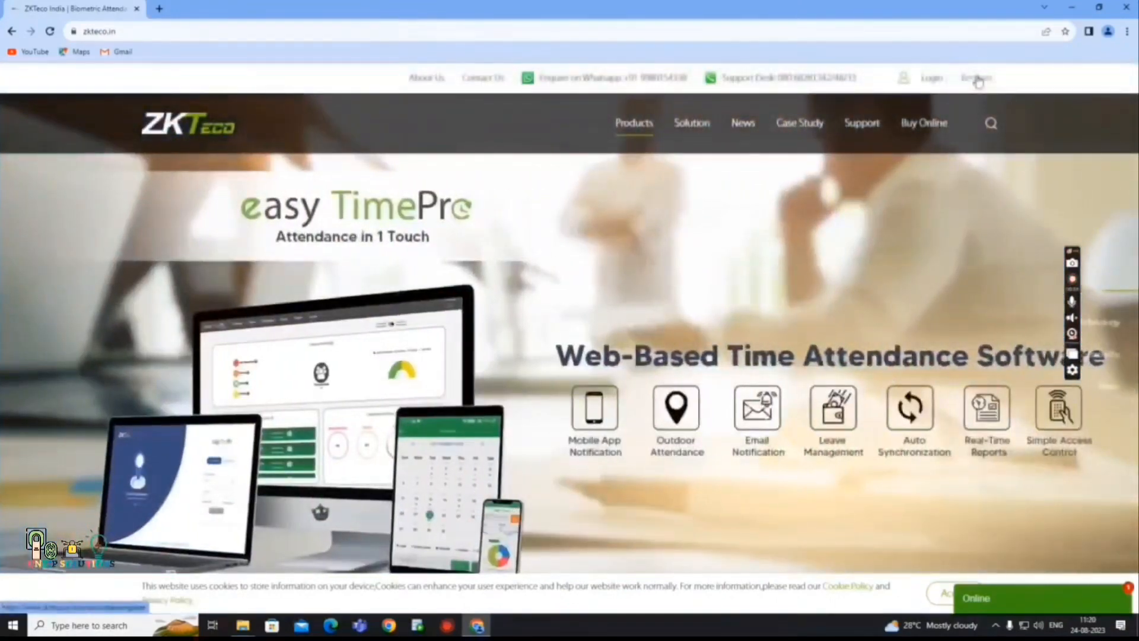
# Open the ZKTeco Register form, tick its terms agreement box, and return to the form's top.
pyautogui.click(977, 80)
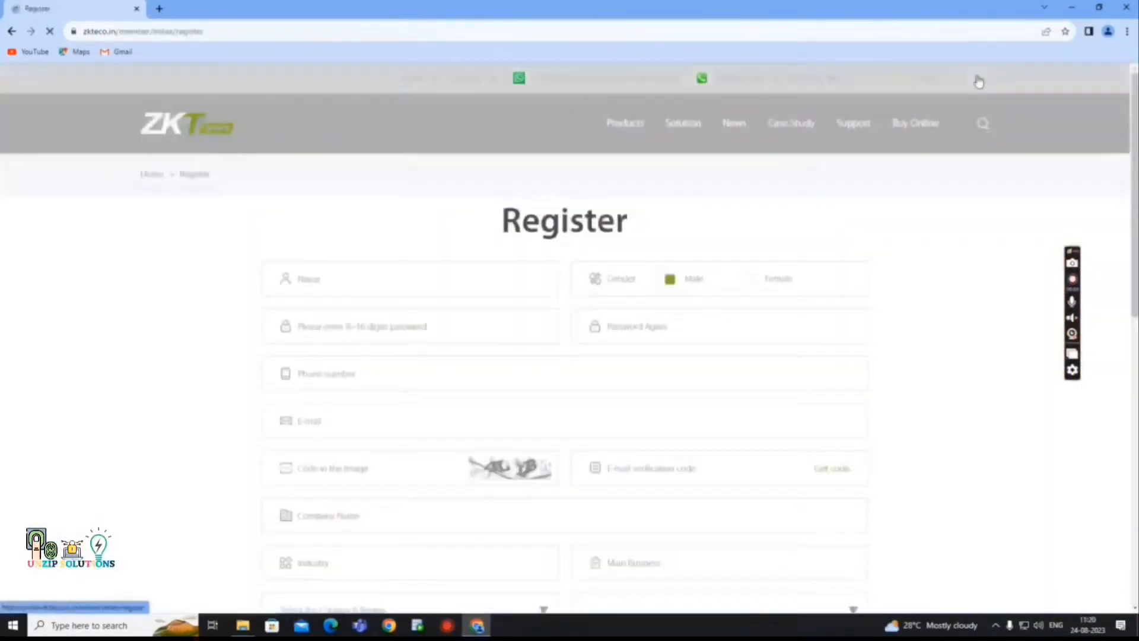
pyautogui.scroll(-1, 460, 244)
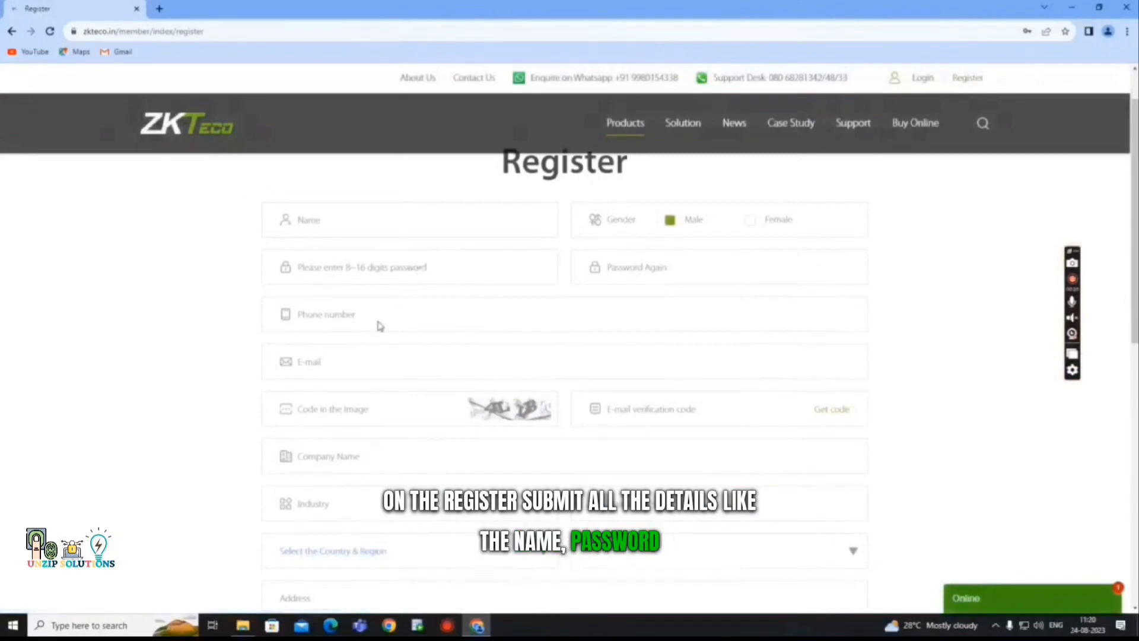
pyautogui.scroll(-1, 368, 366)
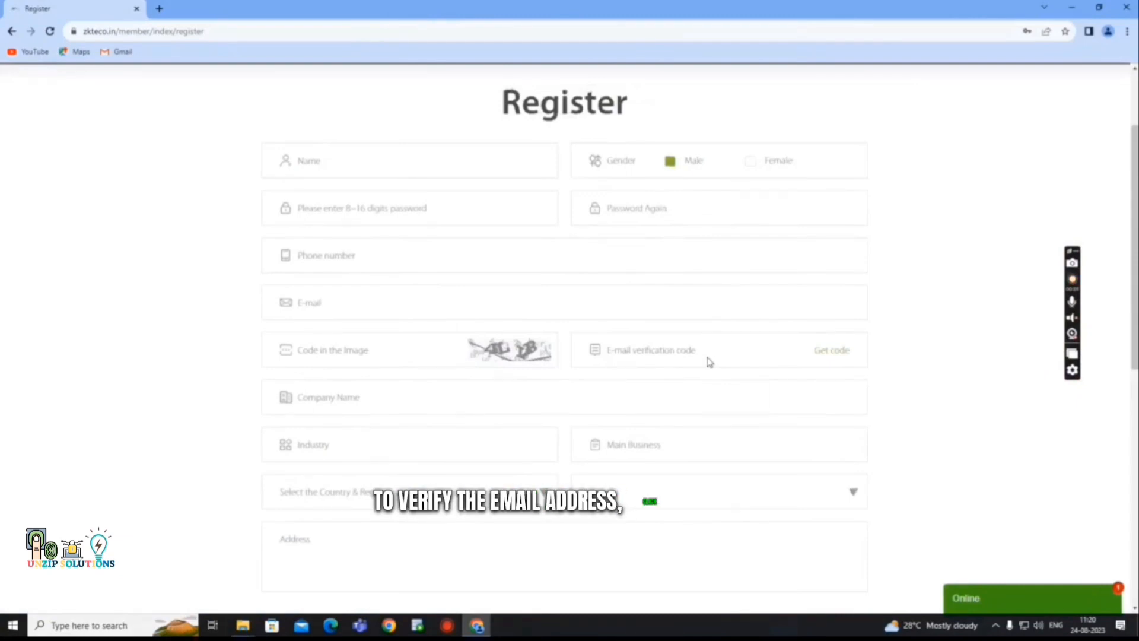
pyautogui.scroll(-2, 709, 361)
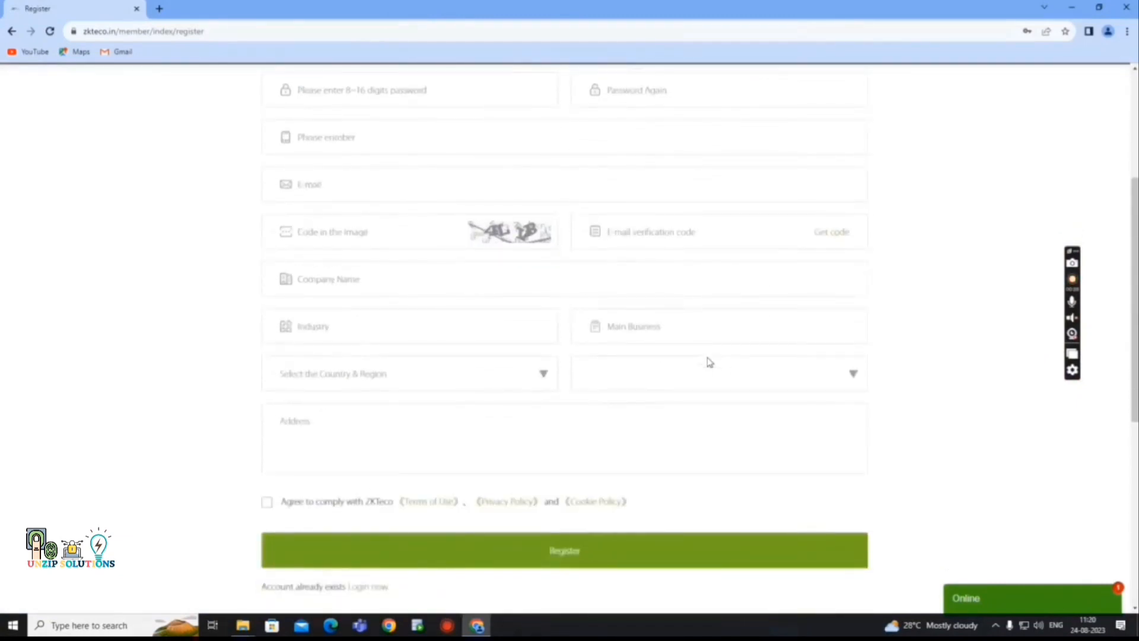
pyautogui.click(267, 504)
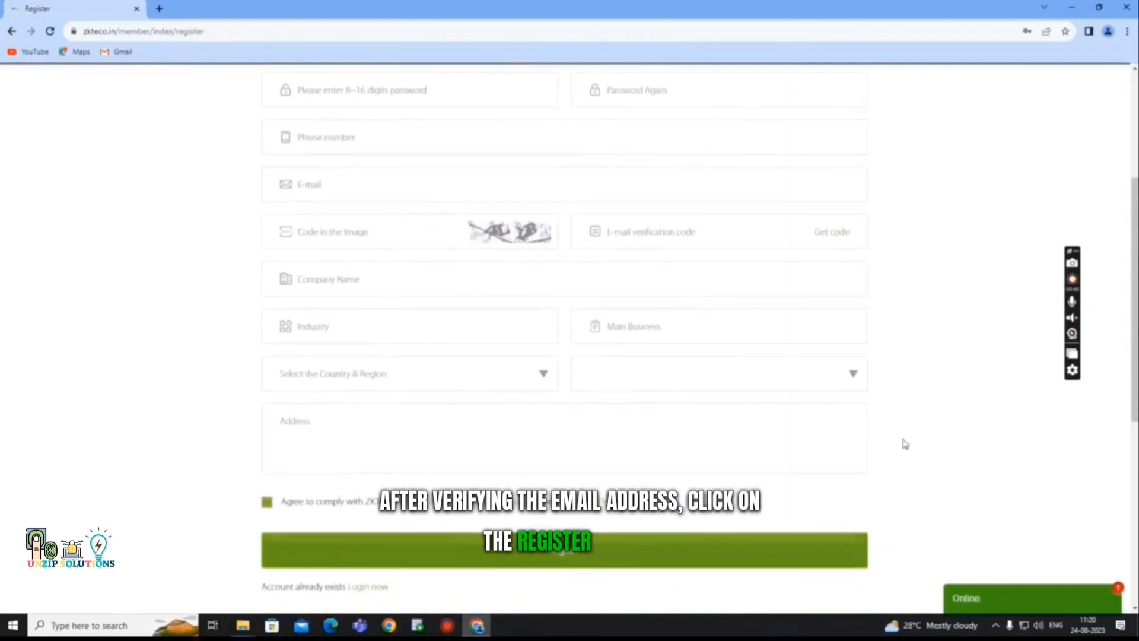
pyautogui.scroll(3, 887, 393)
pyautogui.scroll(1, 887, 392)
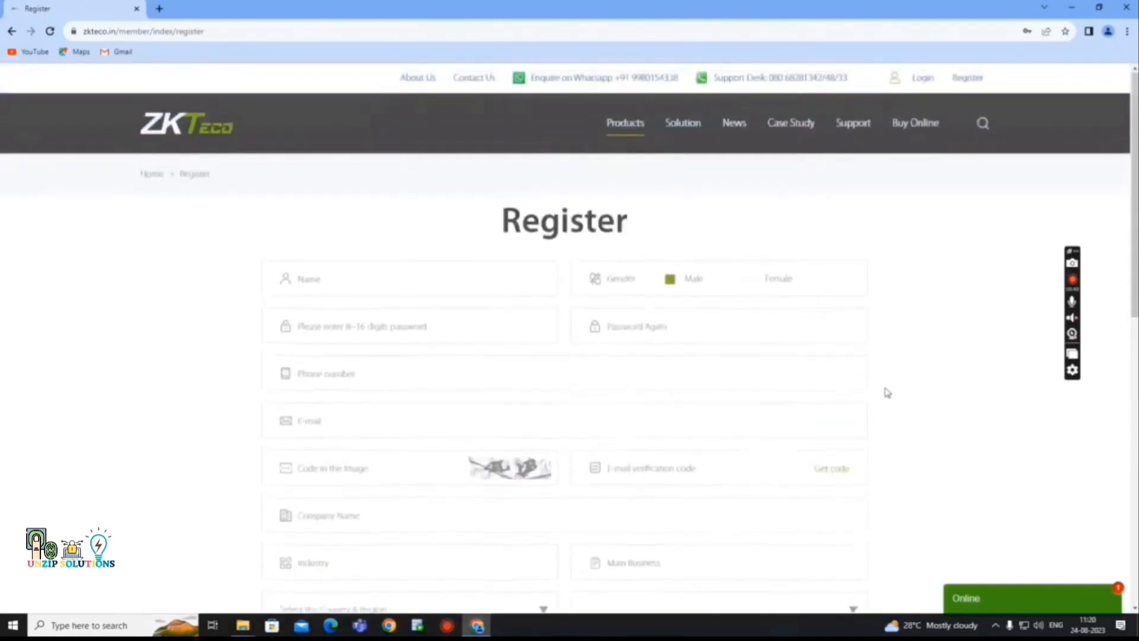
# Log in to the ZKTeco website after agreeing to the terms.
pyautogui.click(930, 86)
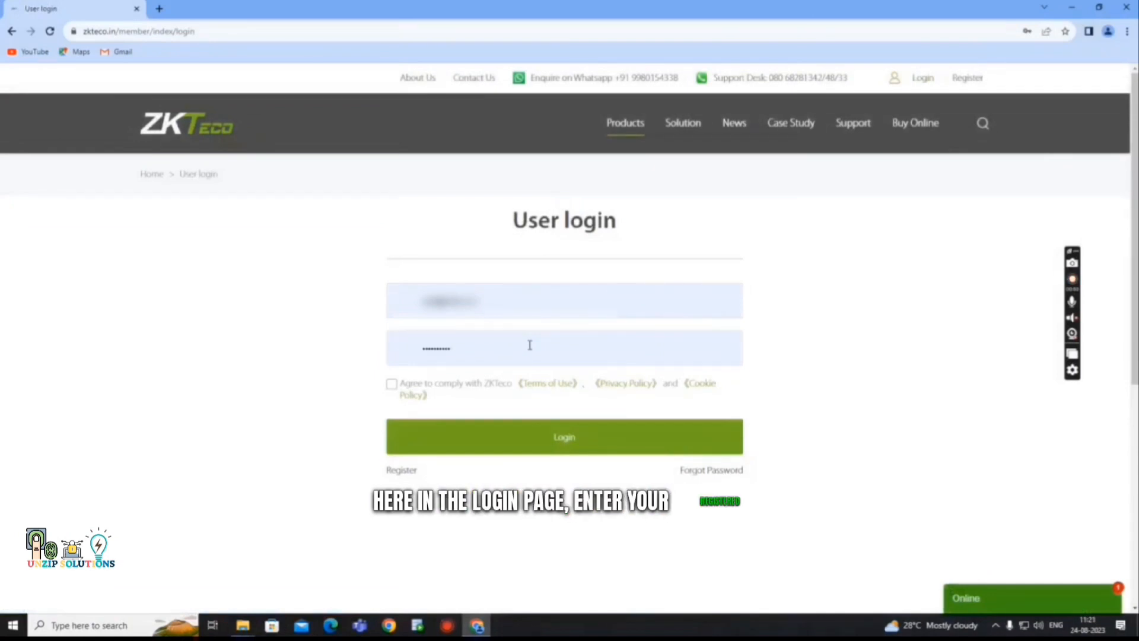
pyautogui.click(390, 385)
pyautogui.click(583, 448)
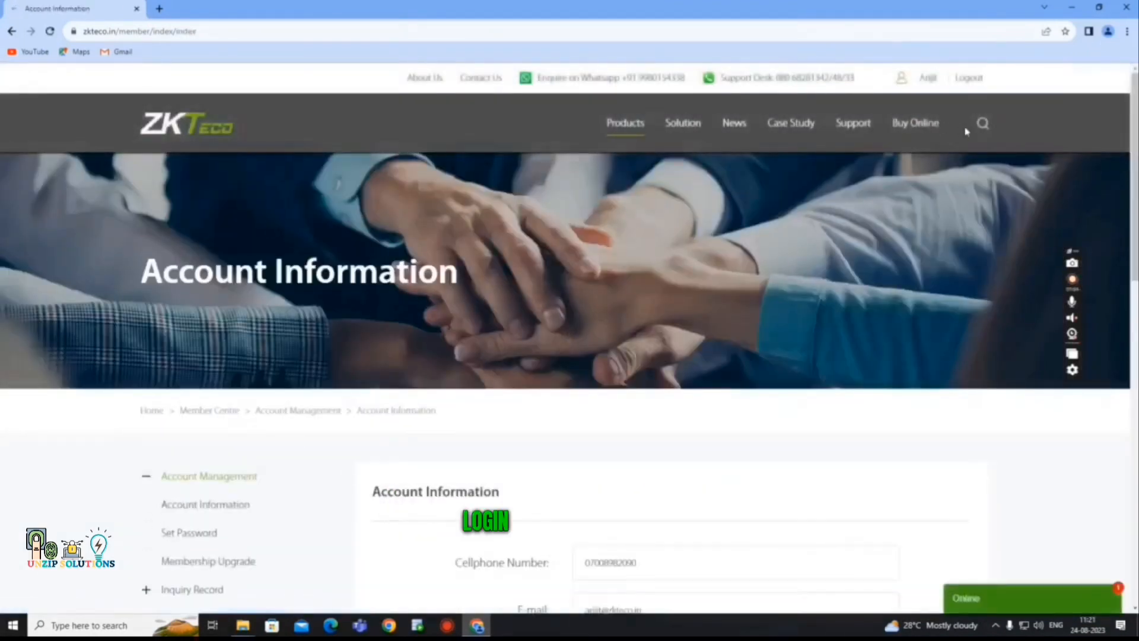
pyautogui.click(981, 123)
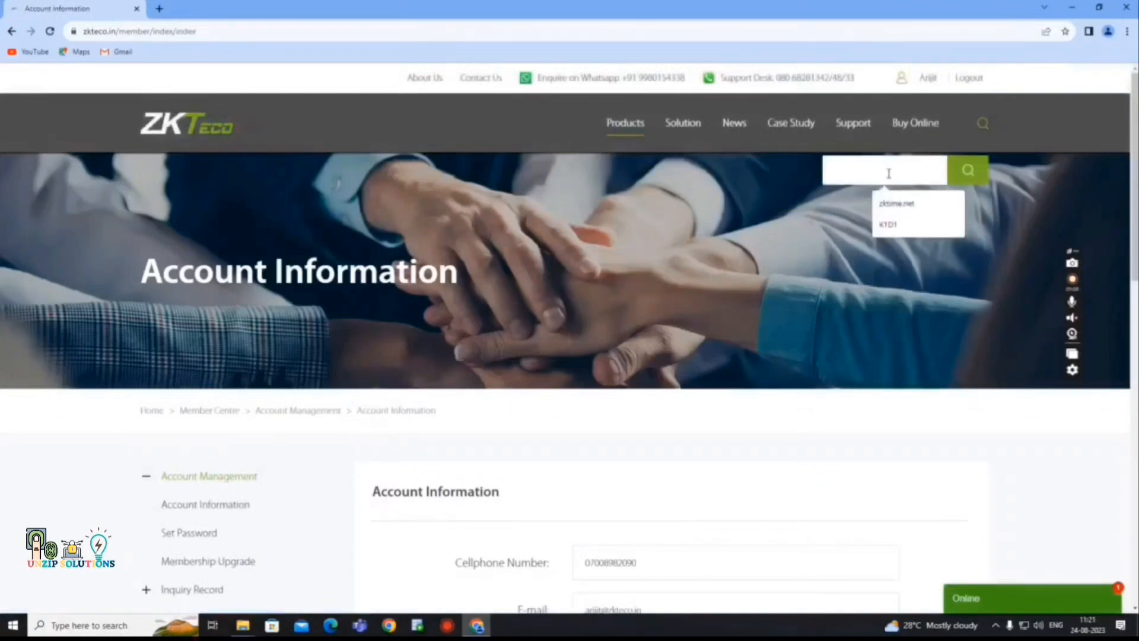
# Search zktime.net, open the ZKTime.Net 3.3 page and download the ZKTime.Net_3.3.1.1_Asia package.
pyautogui.click(897, 203)
pyautogui.click(967, 170)
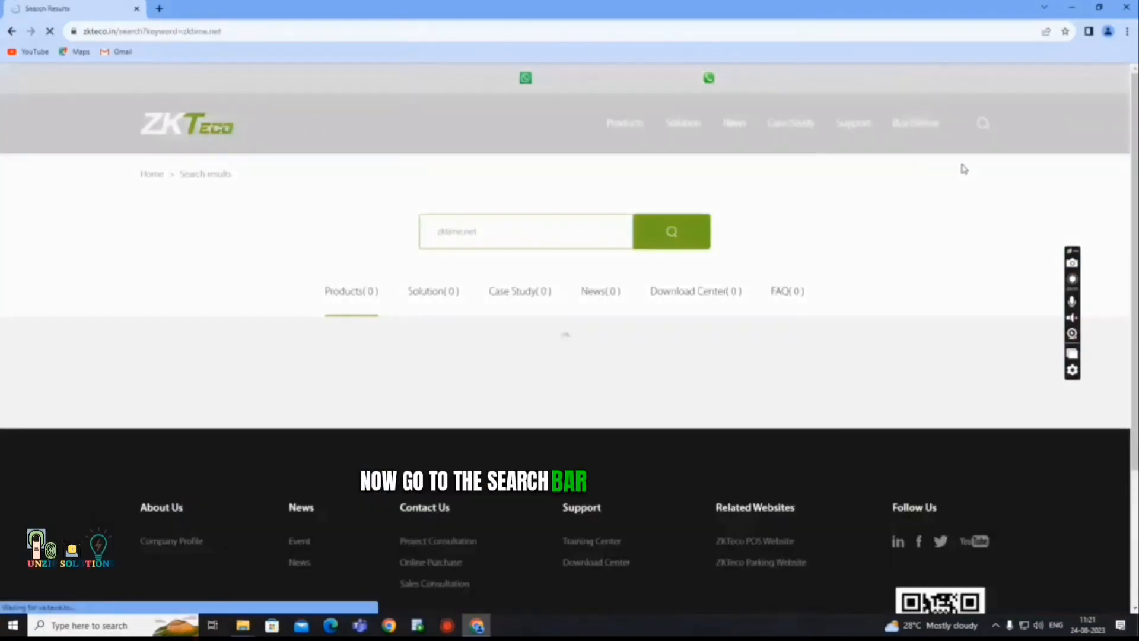
pyautogui.scroll(-2, 374, 333)
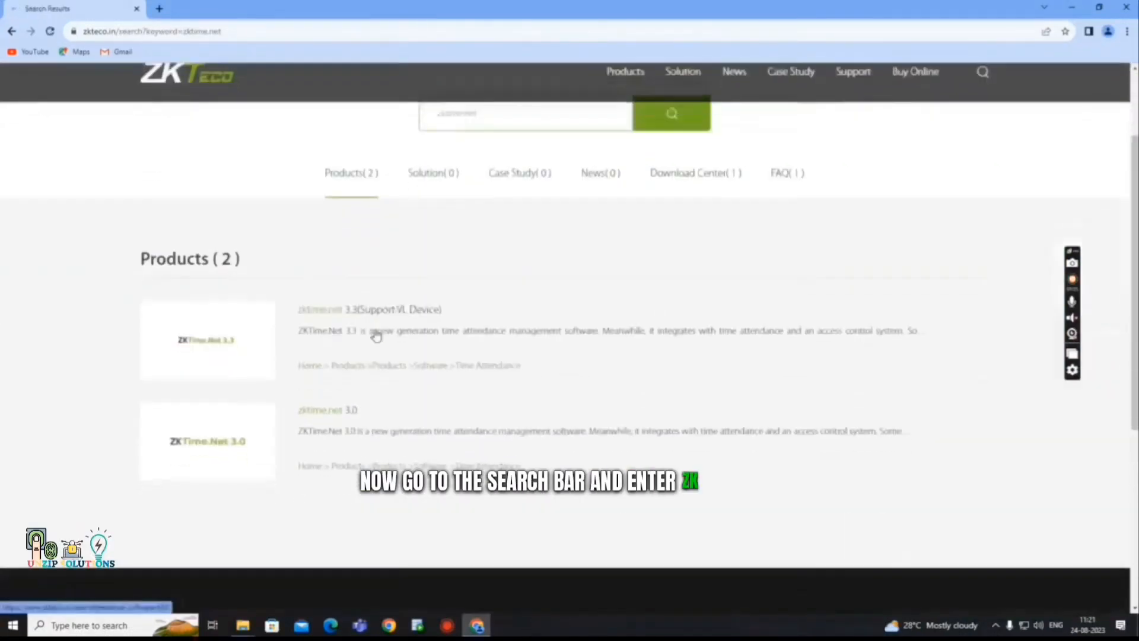
pyautogui.click(332, 312)
pyautogui.scroll(-10, 532, 326)
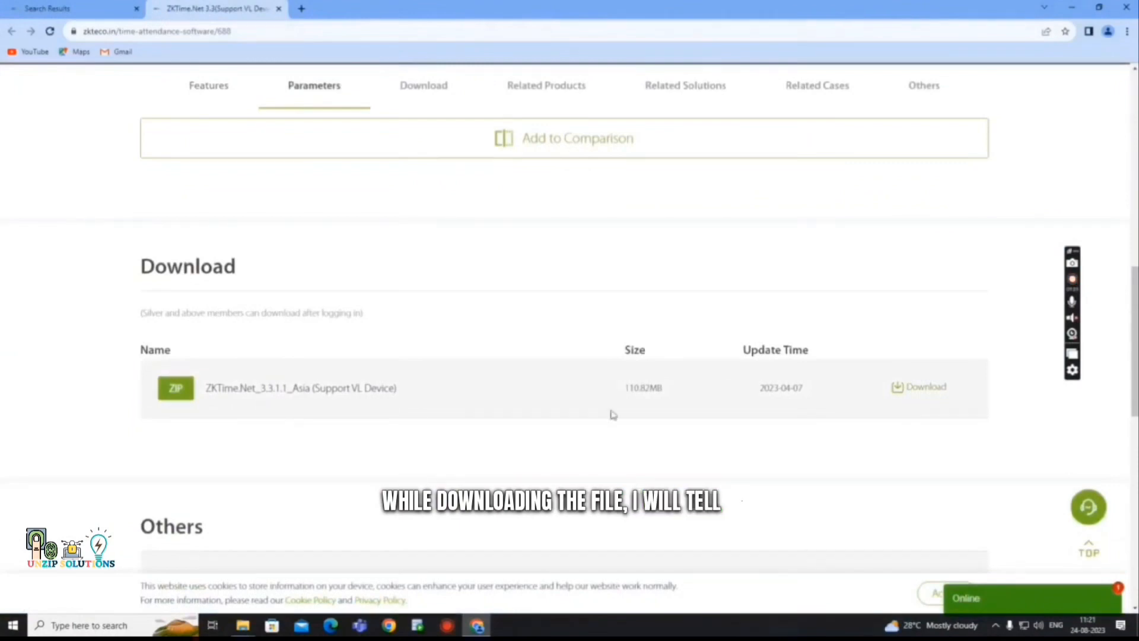
pyautogui.click(900, 388)
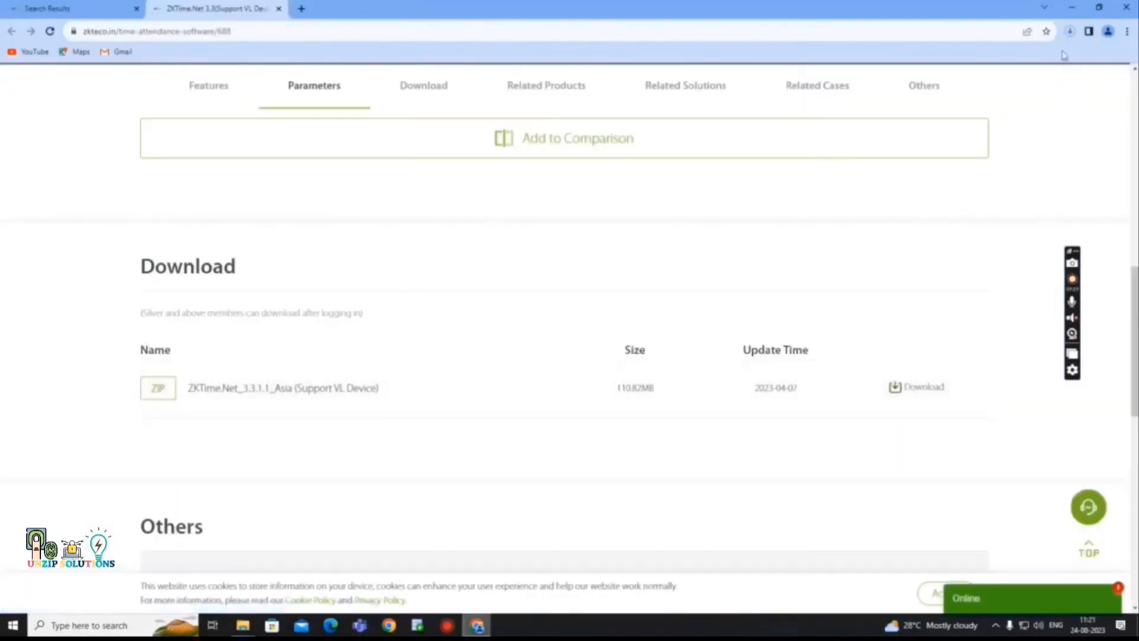
# Confirm ZKTime.Net_3.3.1.1_Asia (1).zip (111 MB) has finished downloading in Chrome's recent downloads.
pyautogui.click(1070, 33)
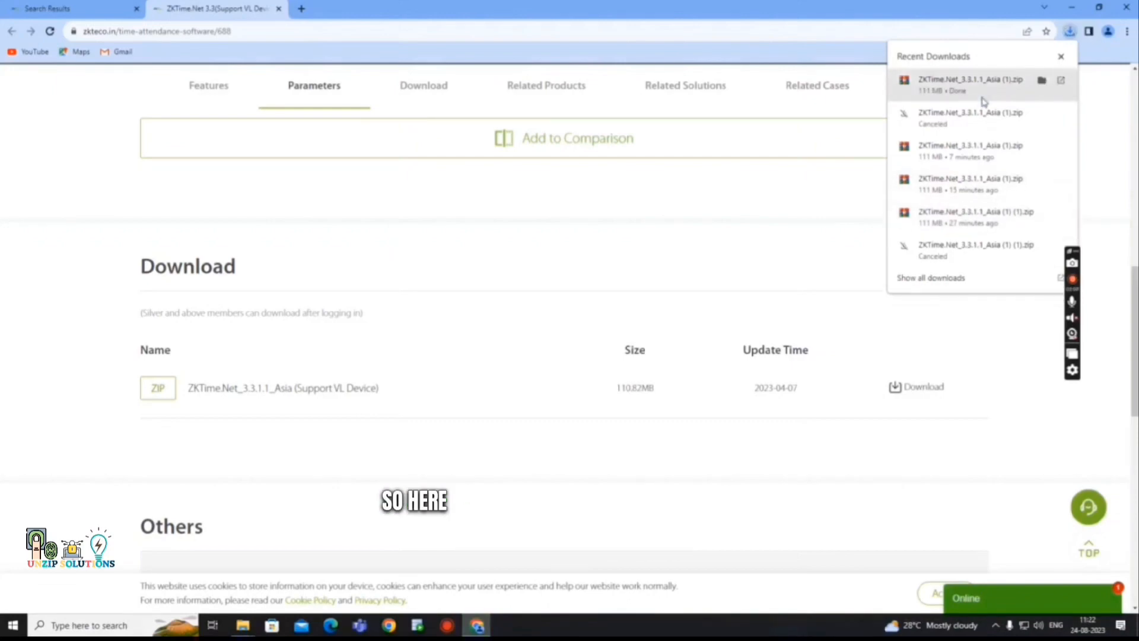
# Extract the zip into a ZKTime.Net_3.3.1.1_Asia (1) folder and run its Setup.
pyautogui.click(1041, 80)
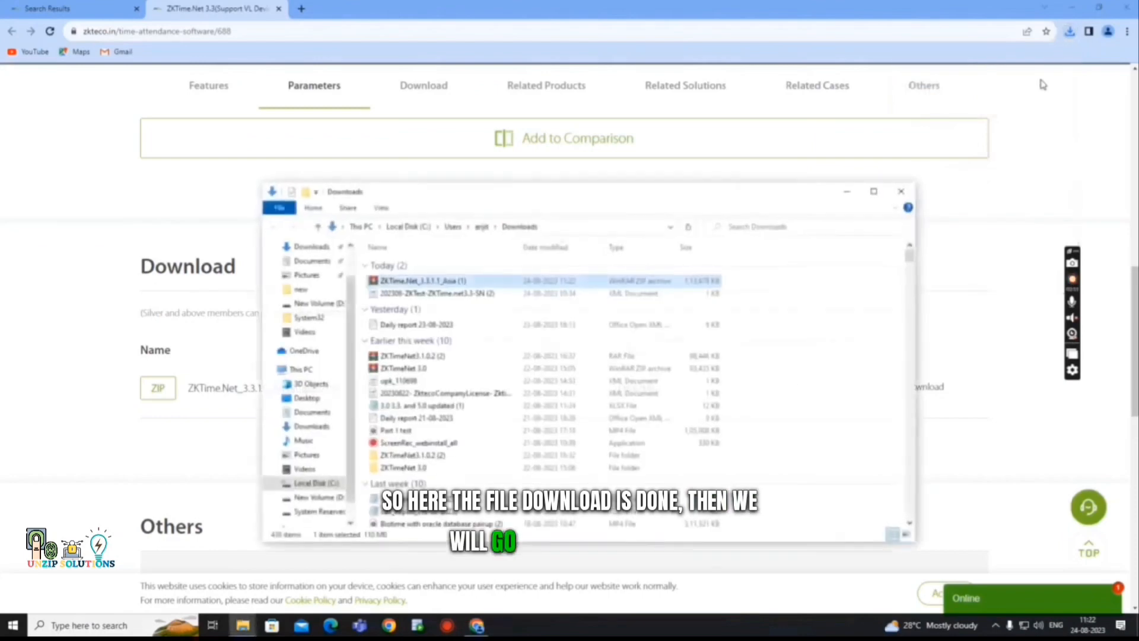
pyautogui.rightClick(458, 287)
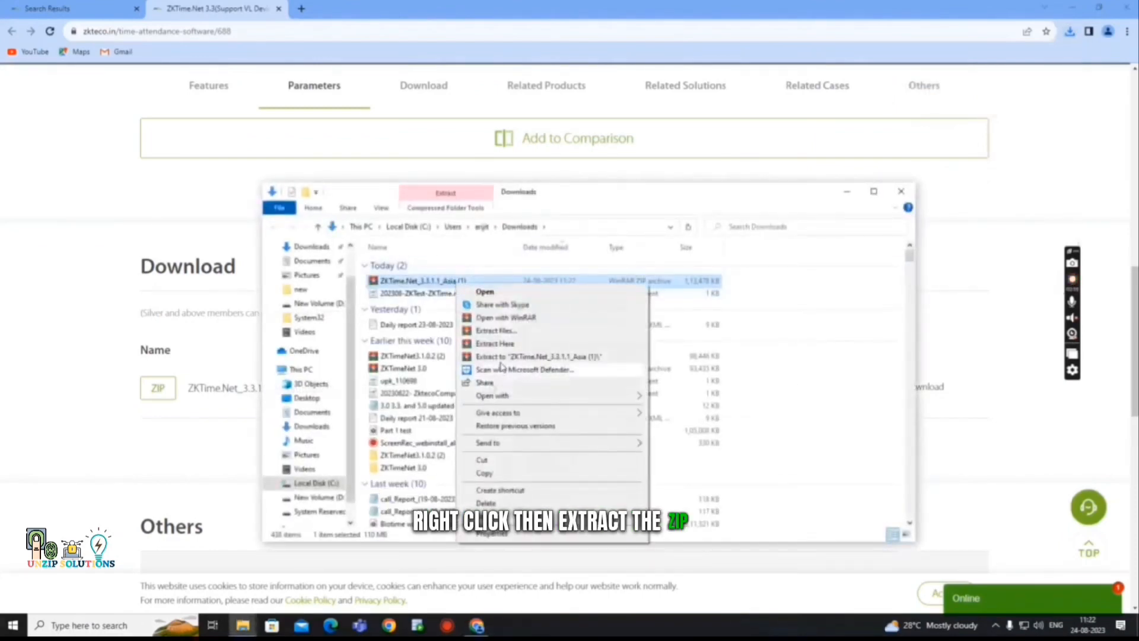
pyautogui.click(502, 358)
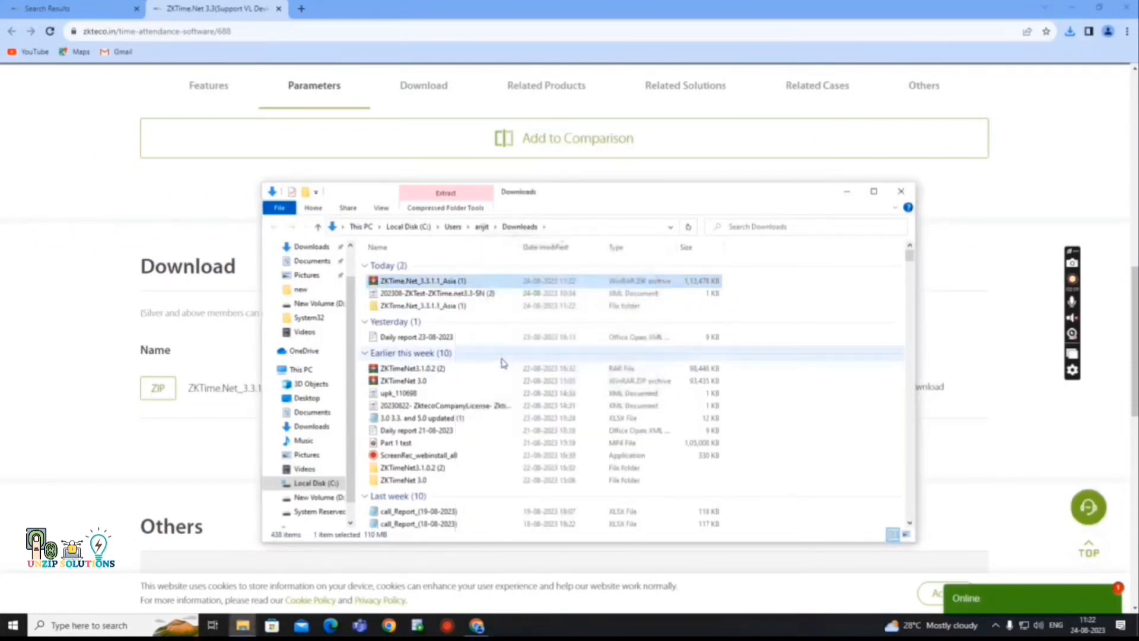
pyautogui.doubleClick(427, 307)
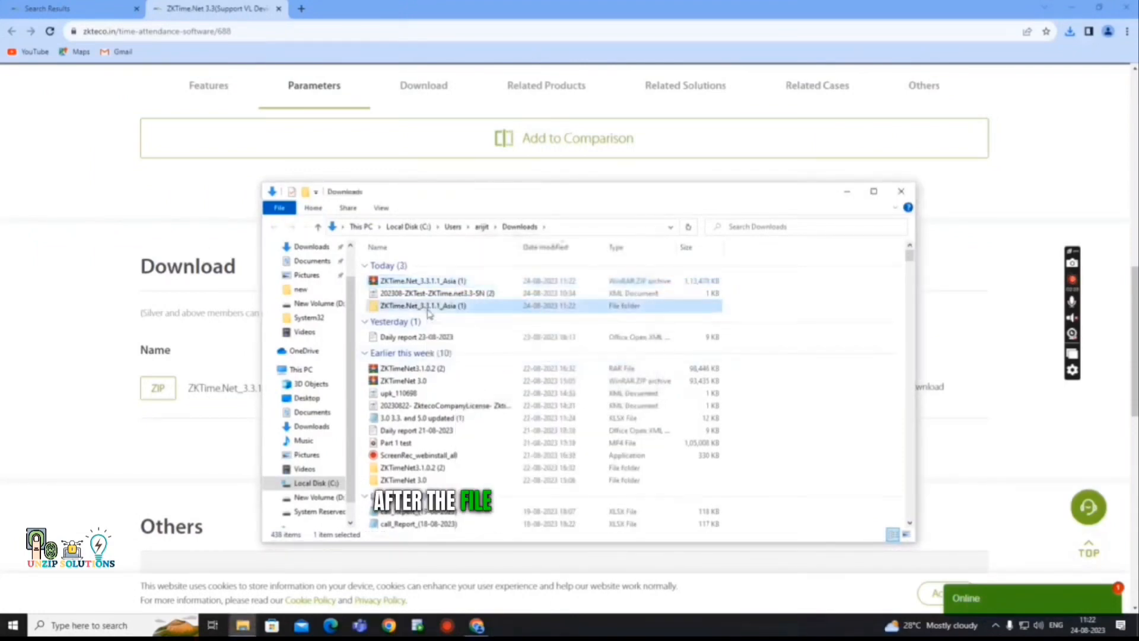
pyautogui.doubleClick(388, 365)
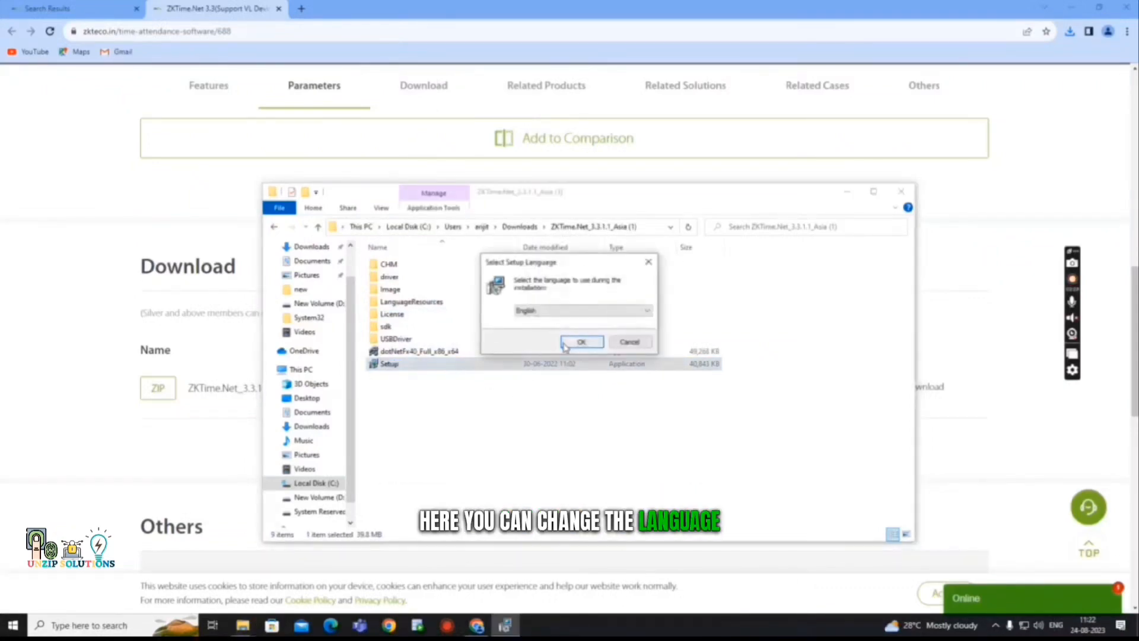
# Choose English as the setup language, dismiss the licence warning and accept the licence agreement.
pyautogui.click(641, 314)
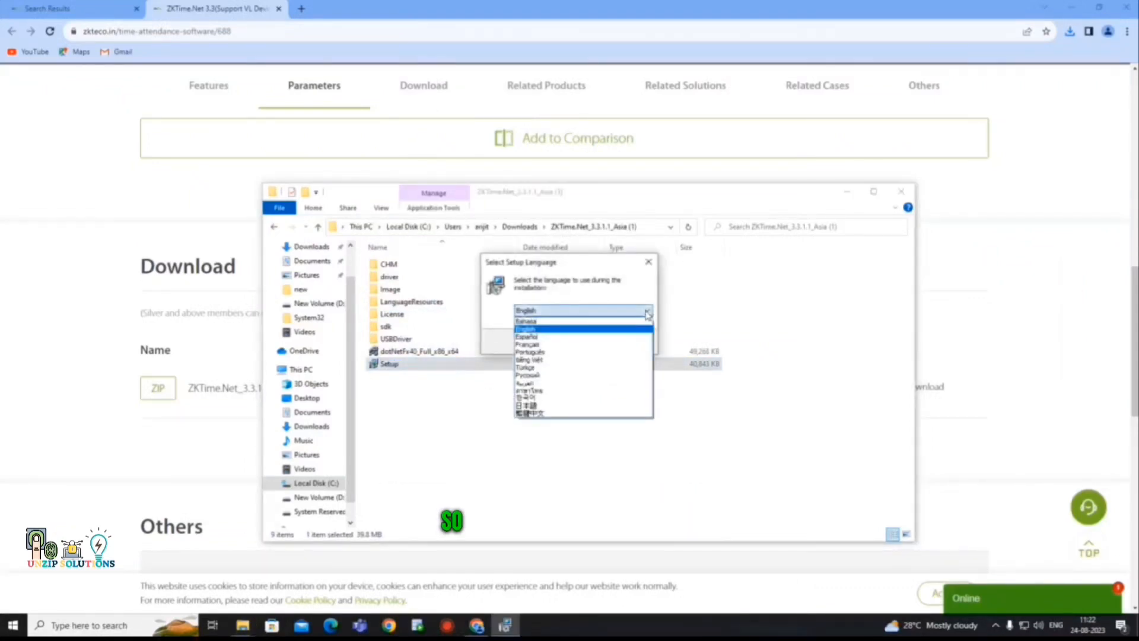
pyautogui.click(641, 314)
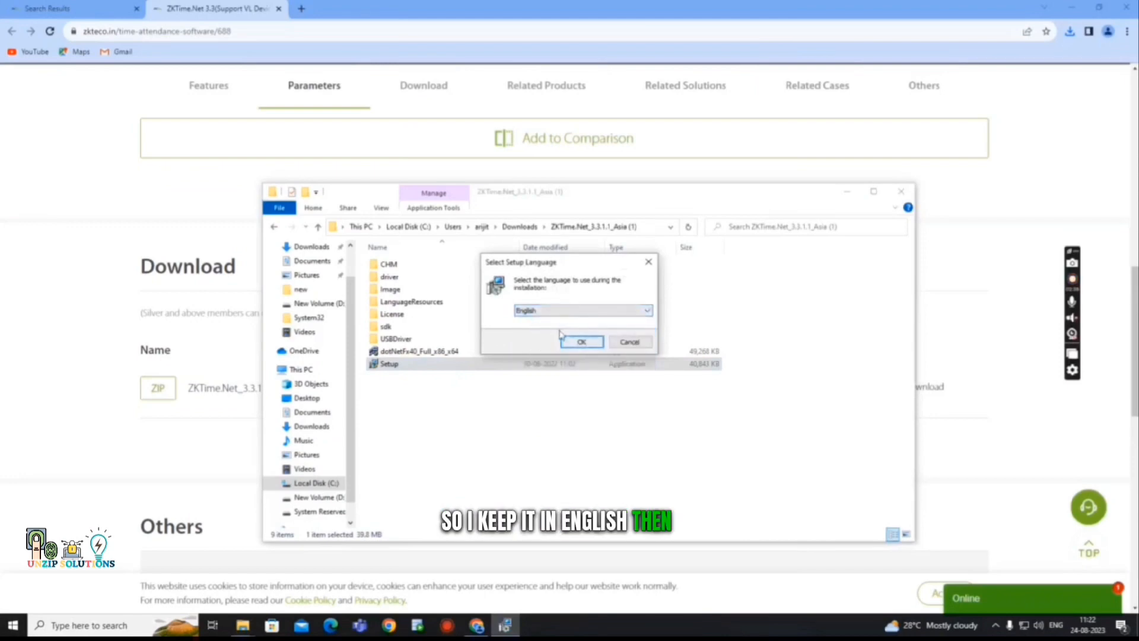
pyautogui.click(581, 343)
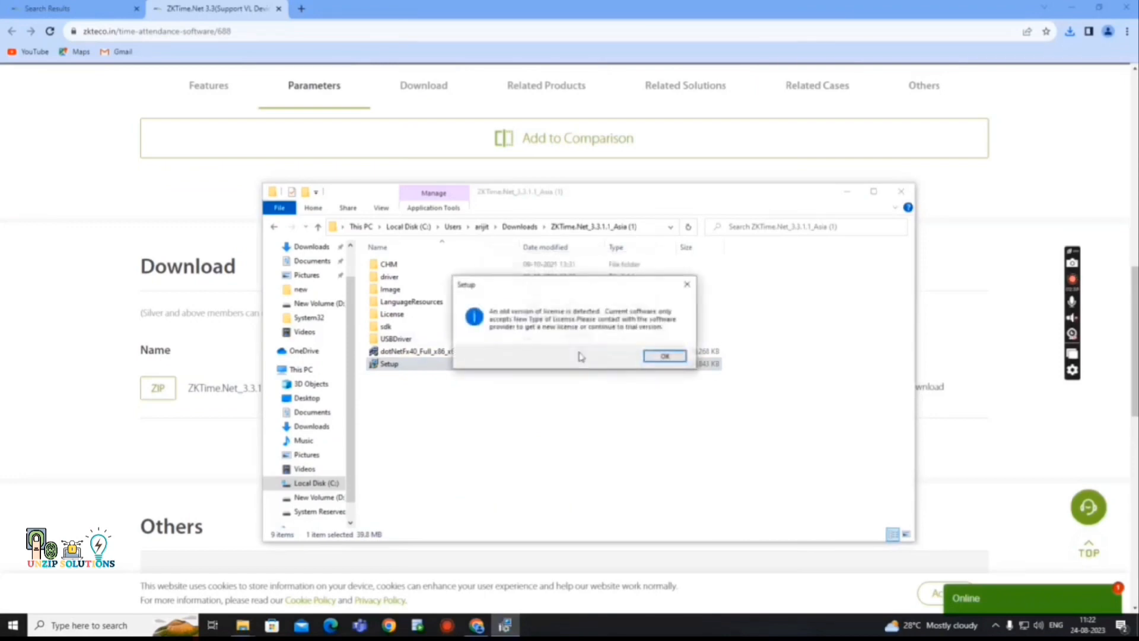
pyautogui.click(660, 359)
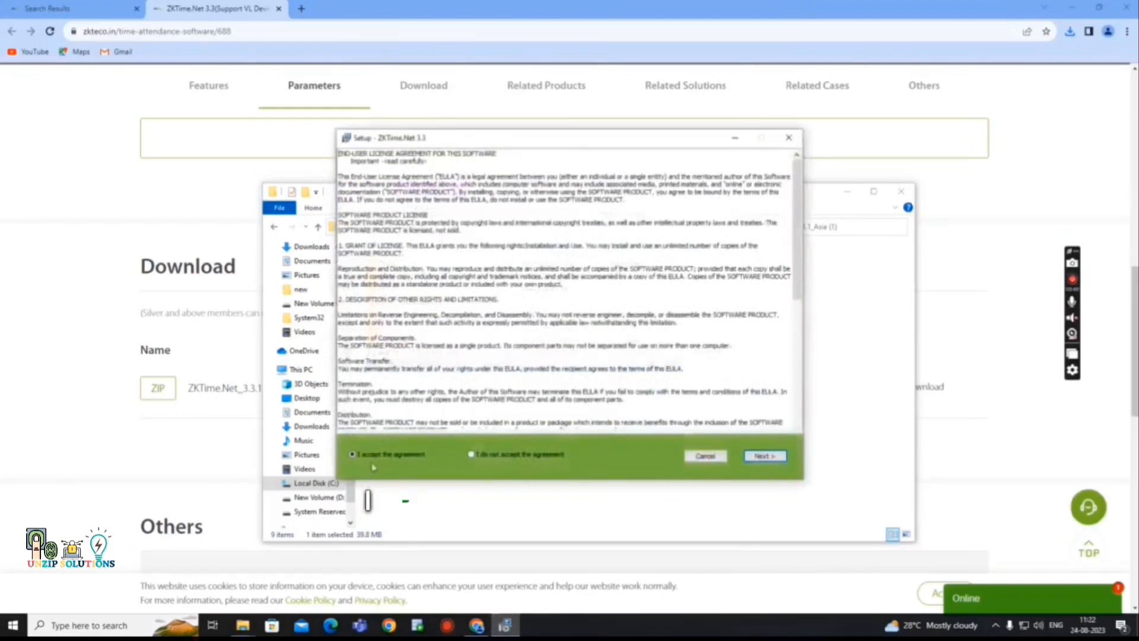
pyautogui.click(765, 458)
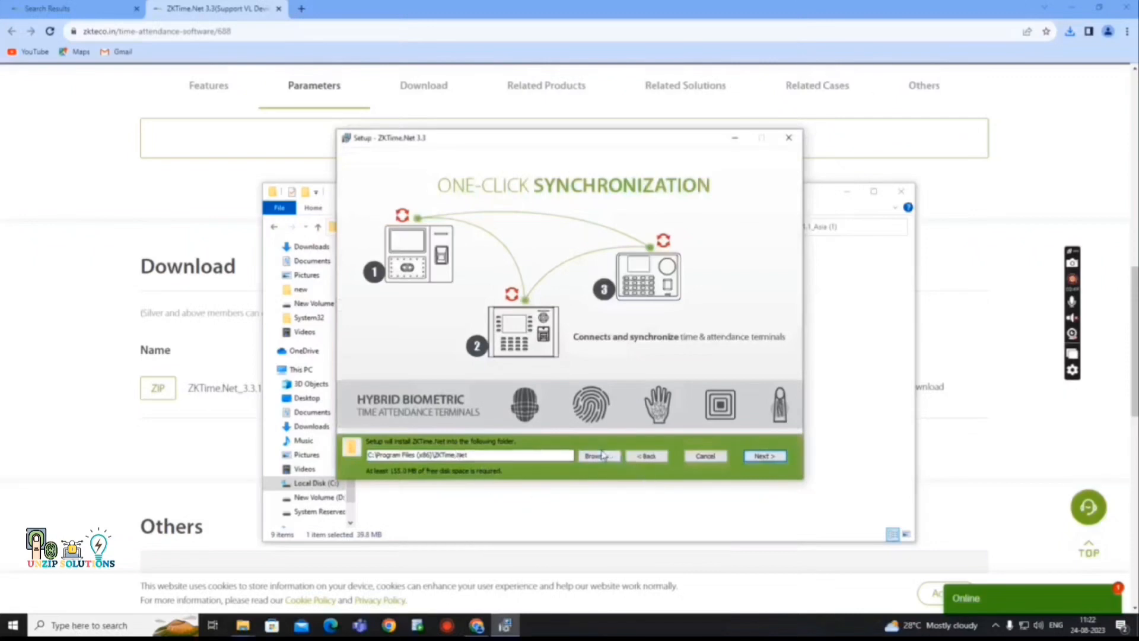
# Install with the default folder, components and Start Menu folder, then close the wizard and reveal the desktop.
pyautogui.click(767, 456)
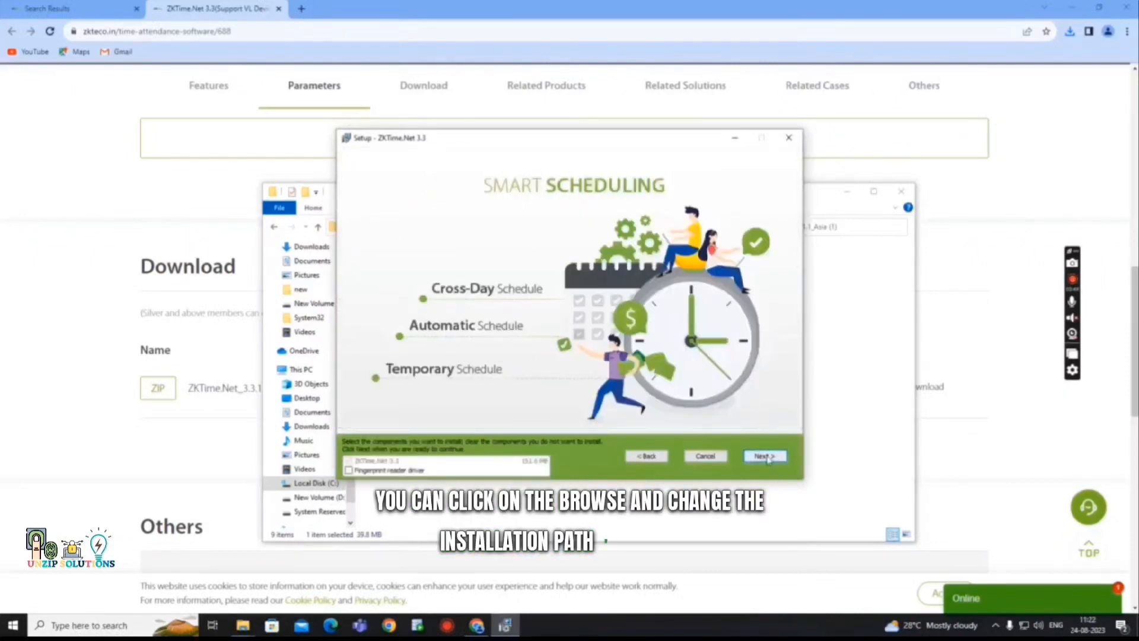
pyautogui.click(766, 456)
pyautogui.click(766, 457)
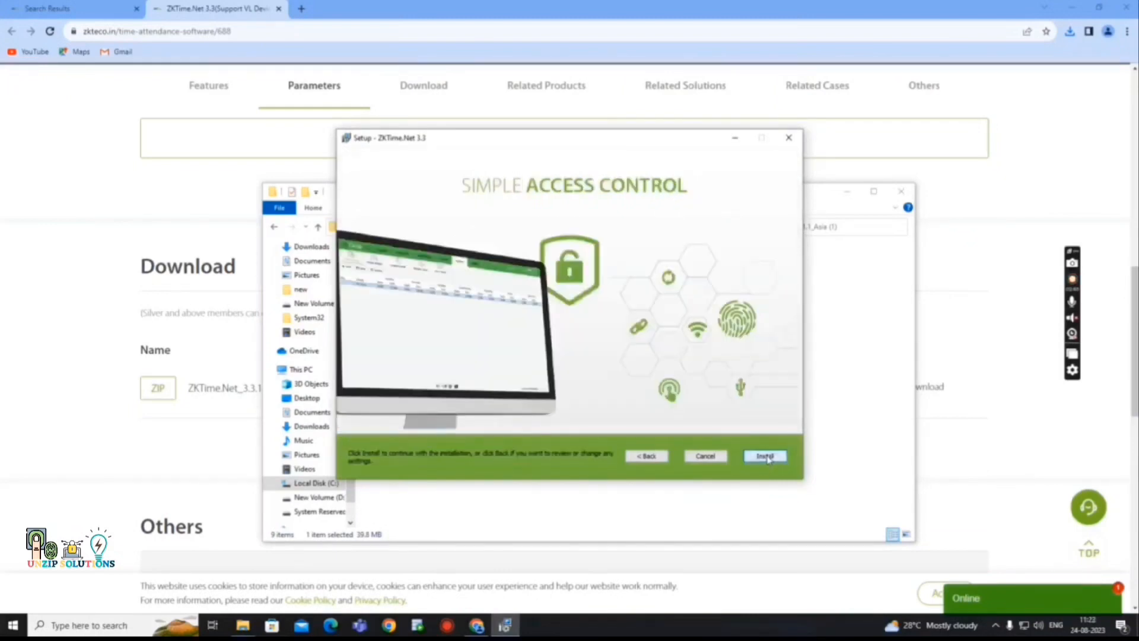
pyautogui.click(766, 456)
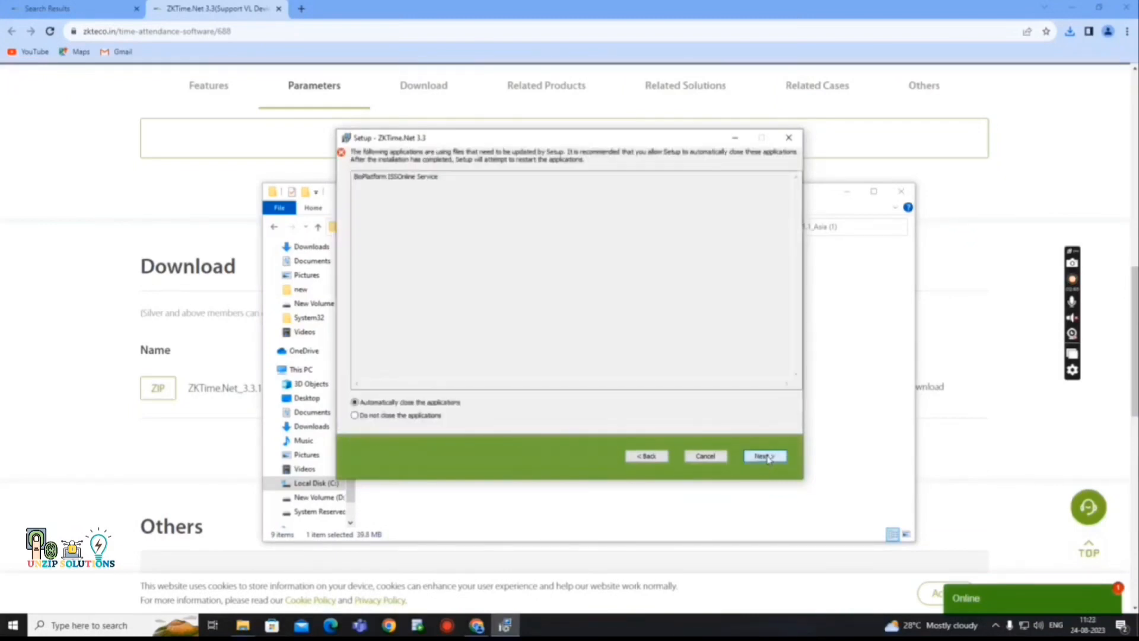
pyautogui.click(766, 457)
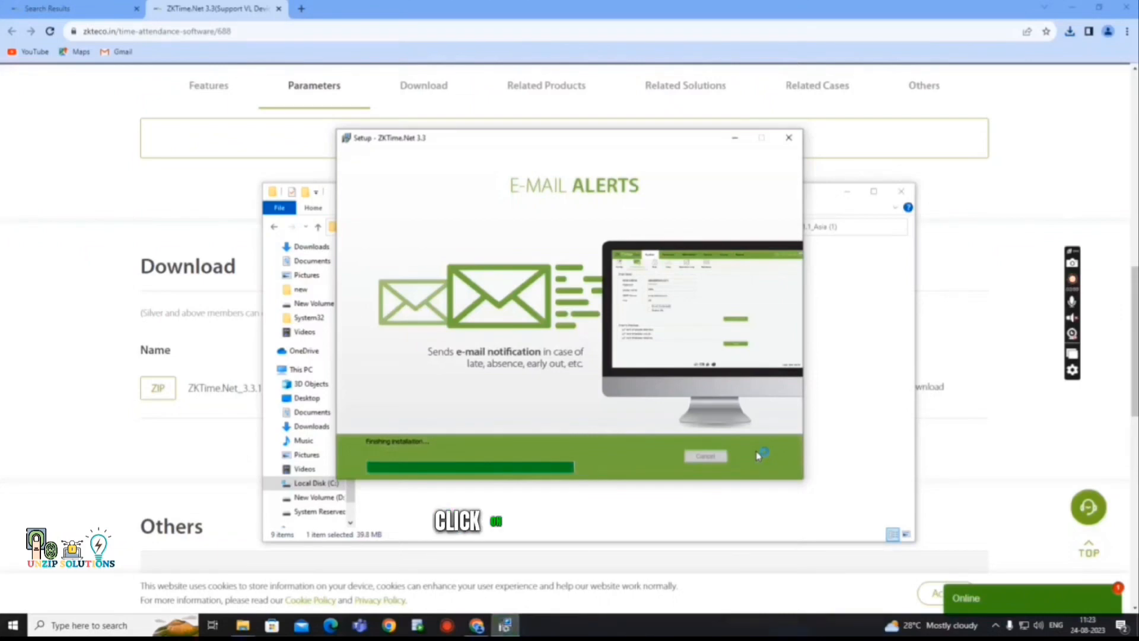
pyautogui.click(763, 456)
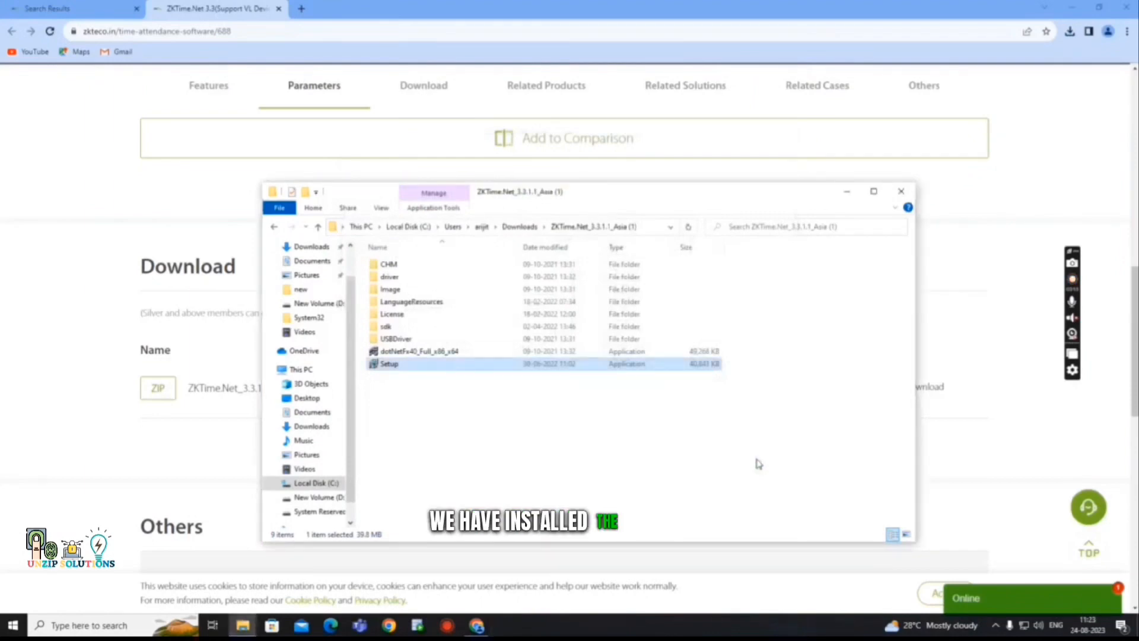
pyautogui.click(845, 191)
pyautogui.click(1072, 7)
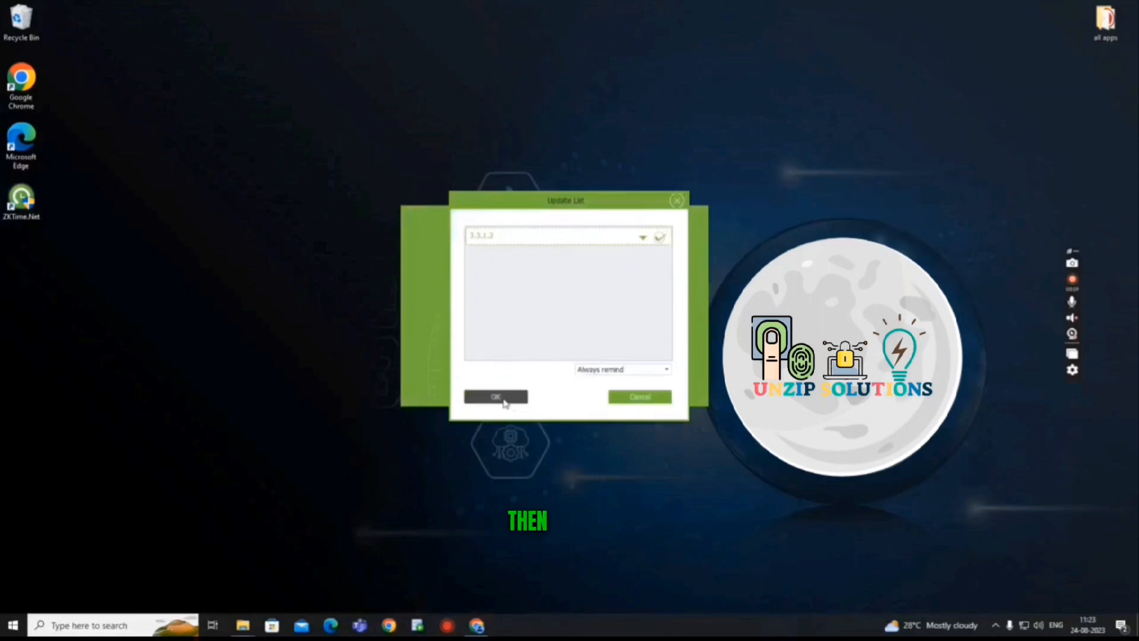
# Accept the 3.3.1.2 update and start the updated software.
pyautogui.click(503, 397)
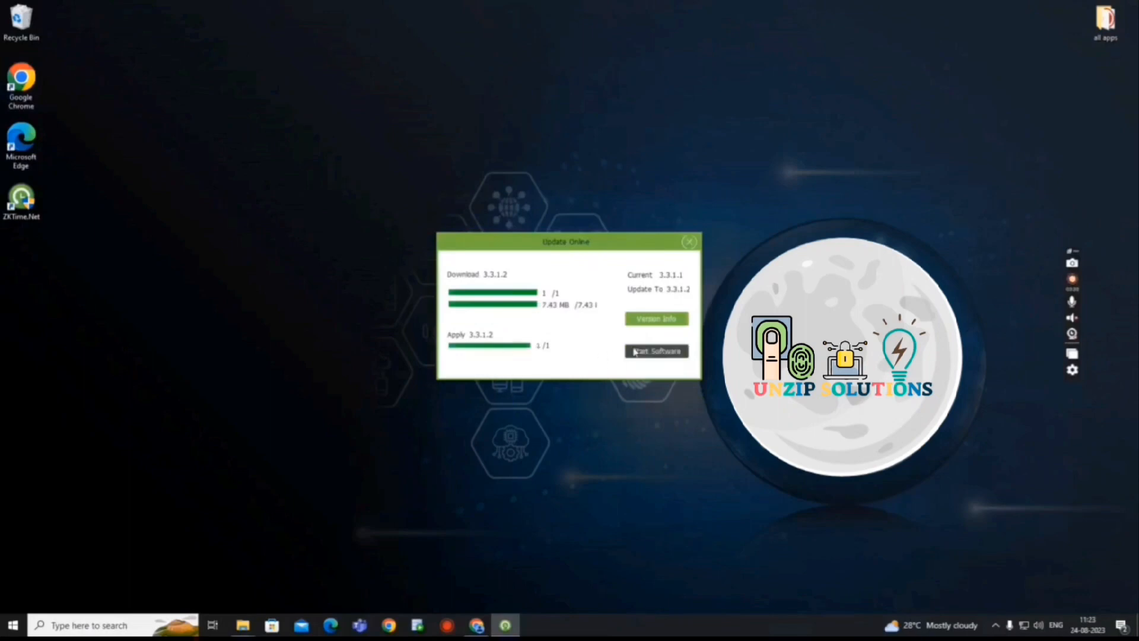
pyautogui.click(642, 353)
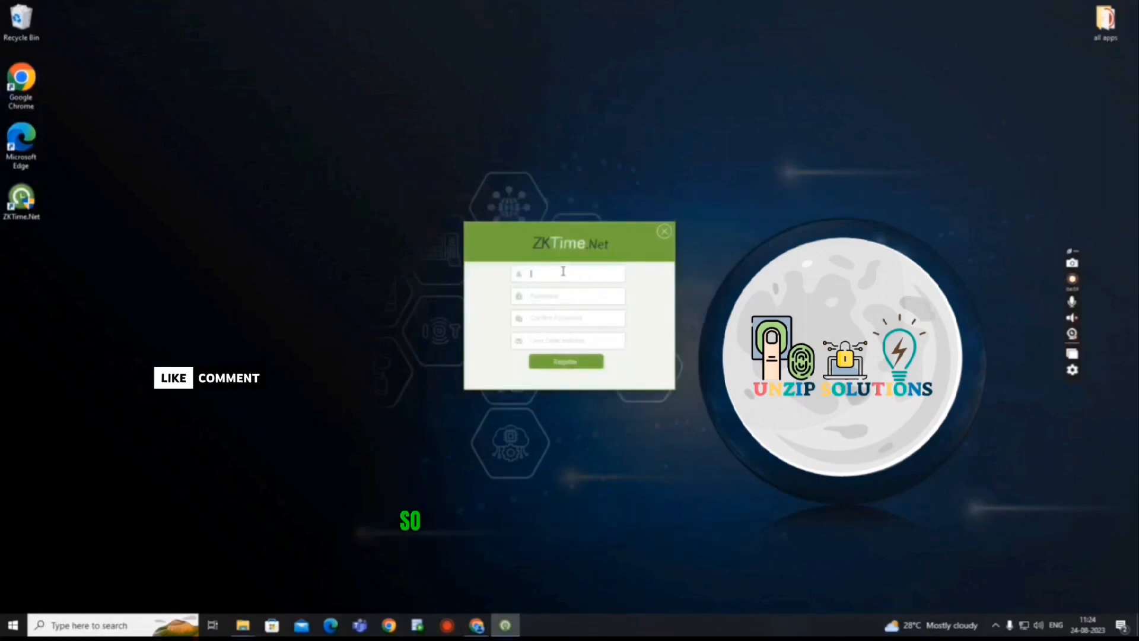
# Register an account with username 'admin', a password and an e-mail address.
pyautogui.write('admin')
pyautogui.press('Tab')
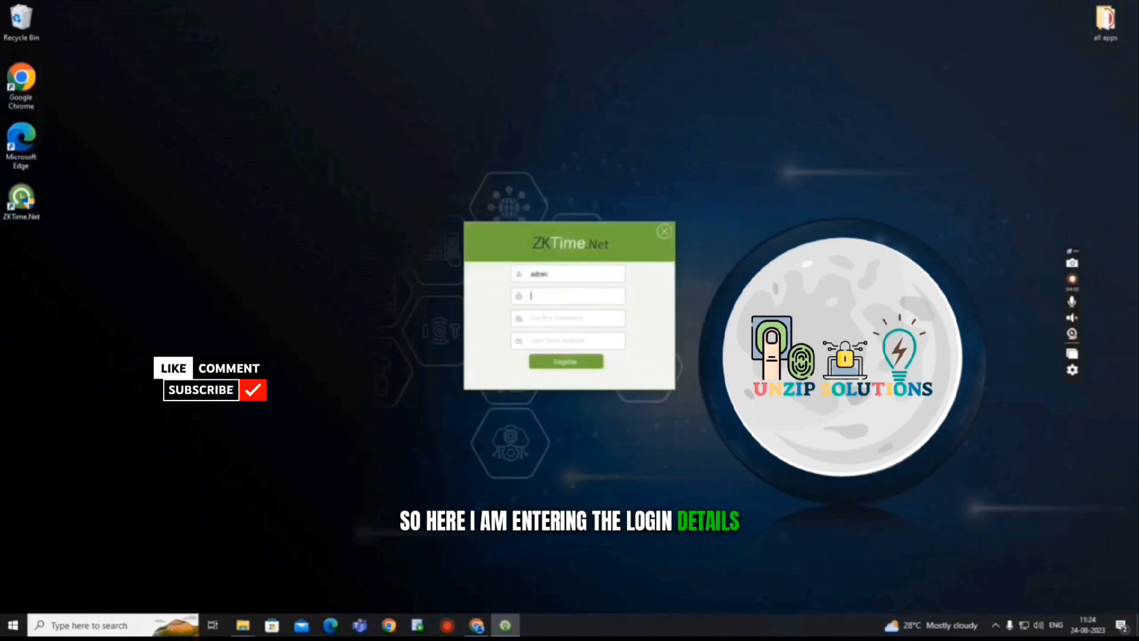
pyautogui.write('***')
pyautogui.press('Tab')
pyautogui.write('**')
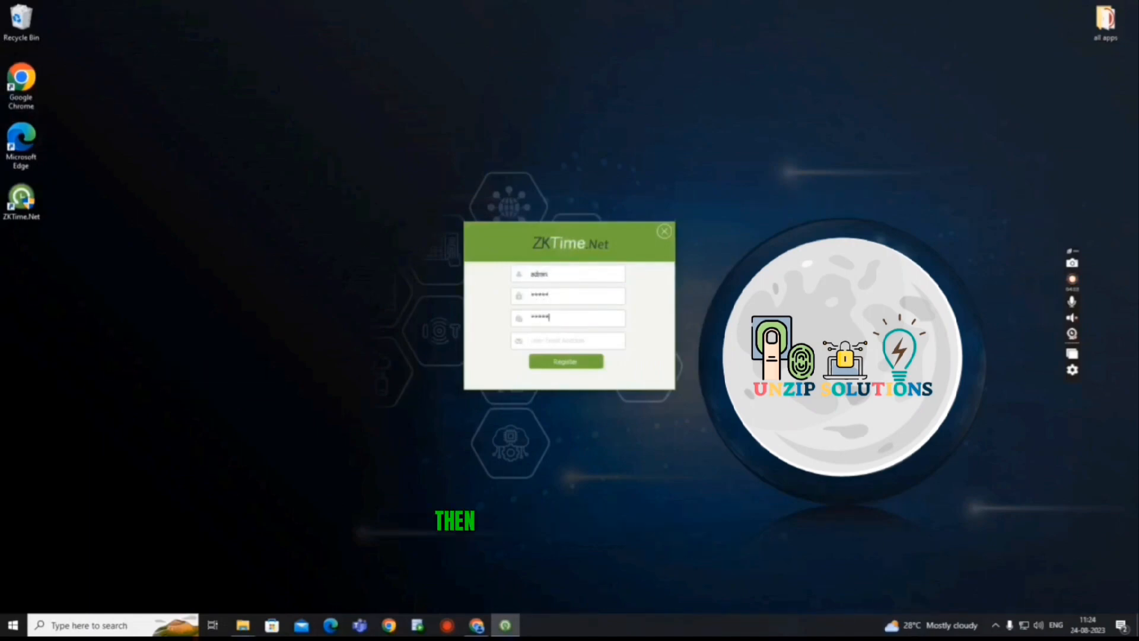
pyautogui.click(573, 344)
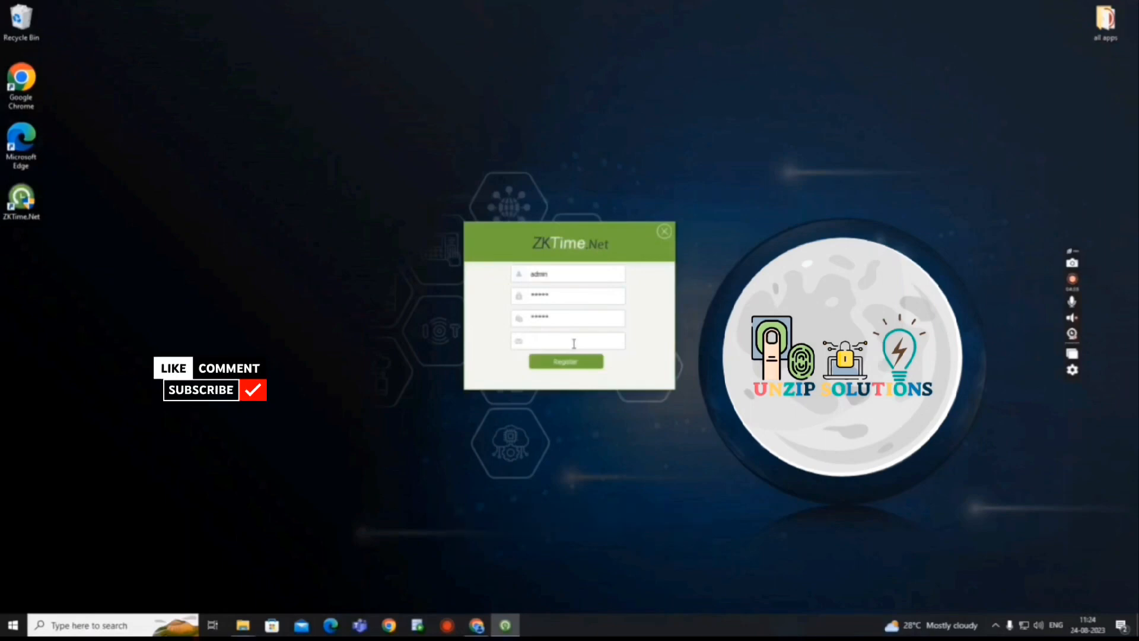
pyautogui.write('arju')
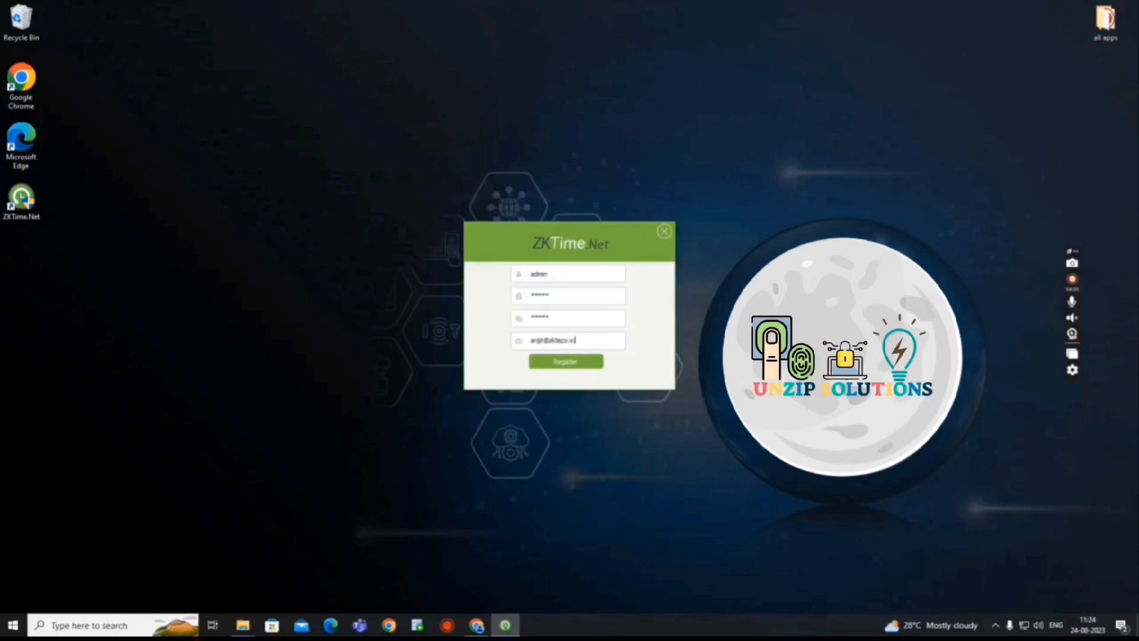
pyautogui.click(571, 365)
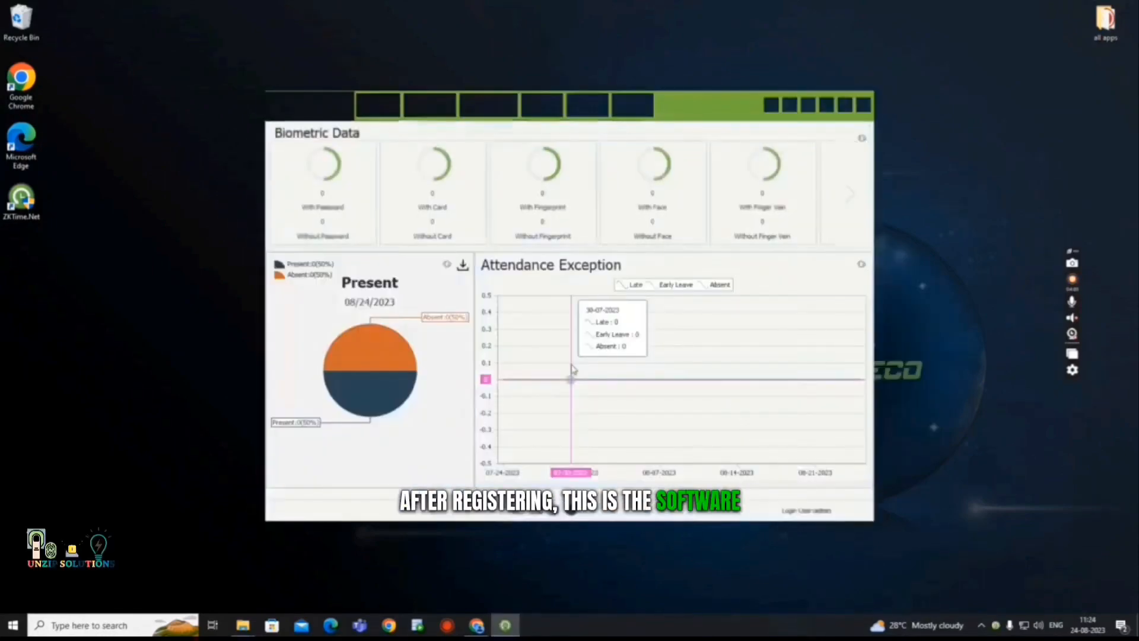
# Maximize the ZKTime.Net window and open License from the settings menu.
pyautogui.click(845, 106)
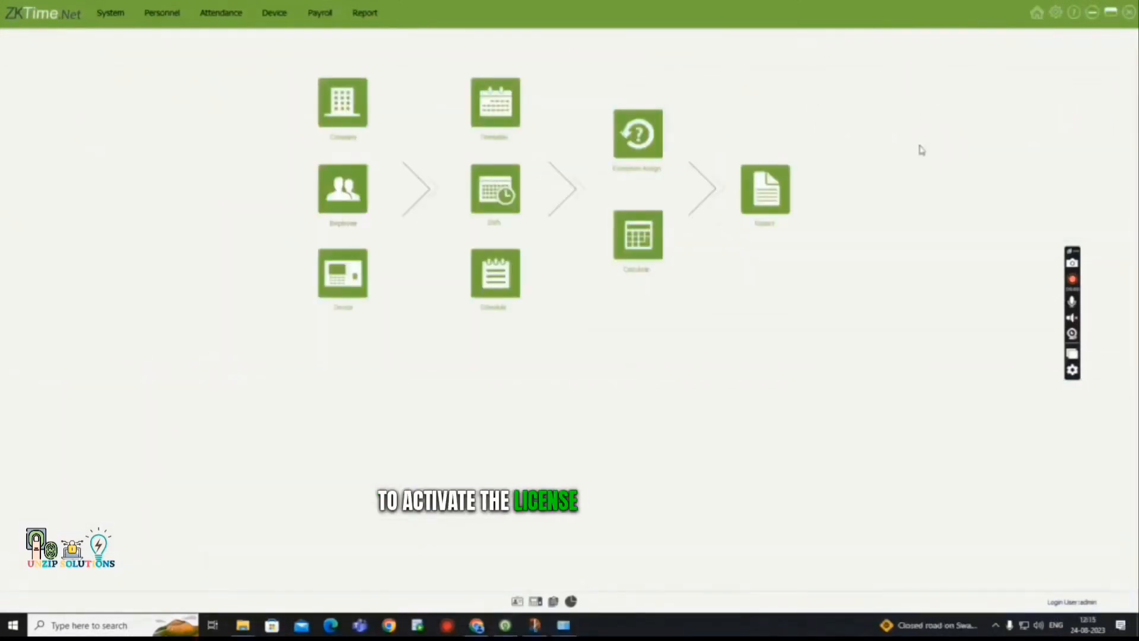
pyautogui.click(1055, 13)
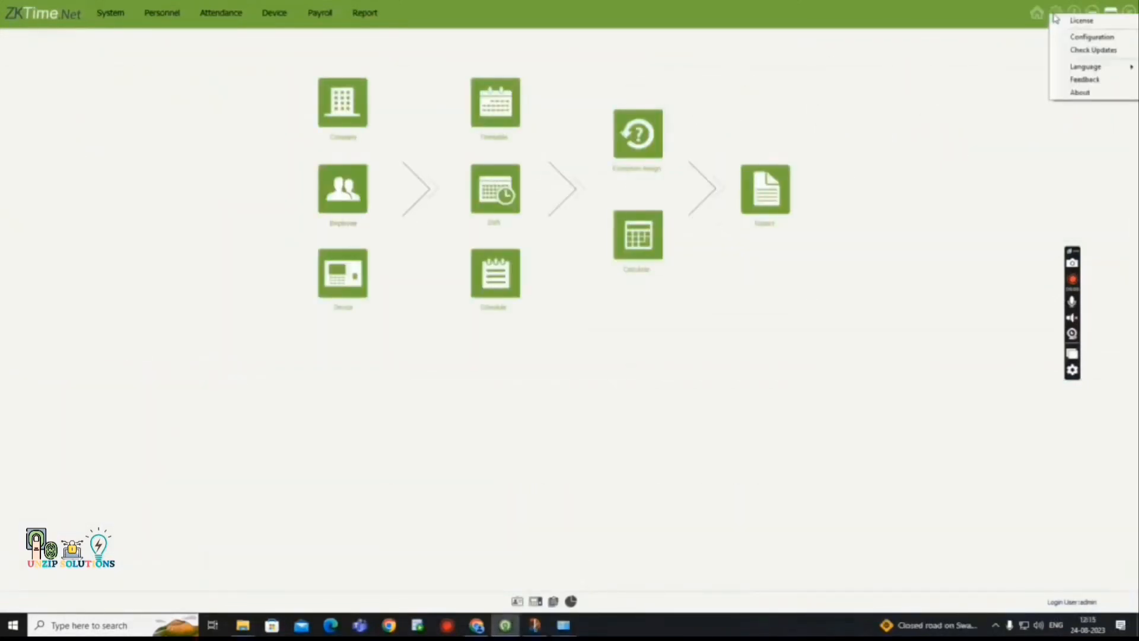
pyautogui.click(1081, 22)
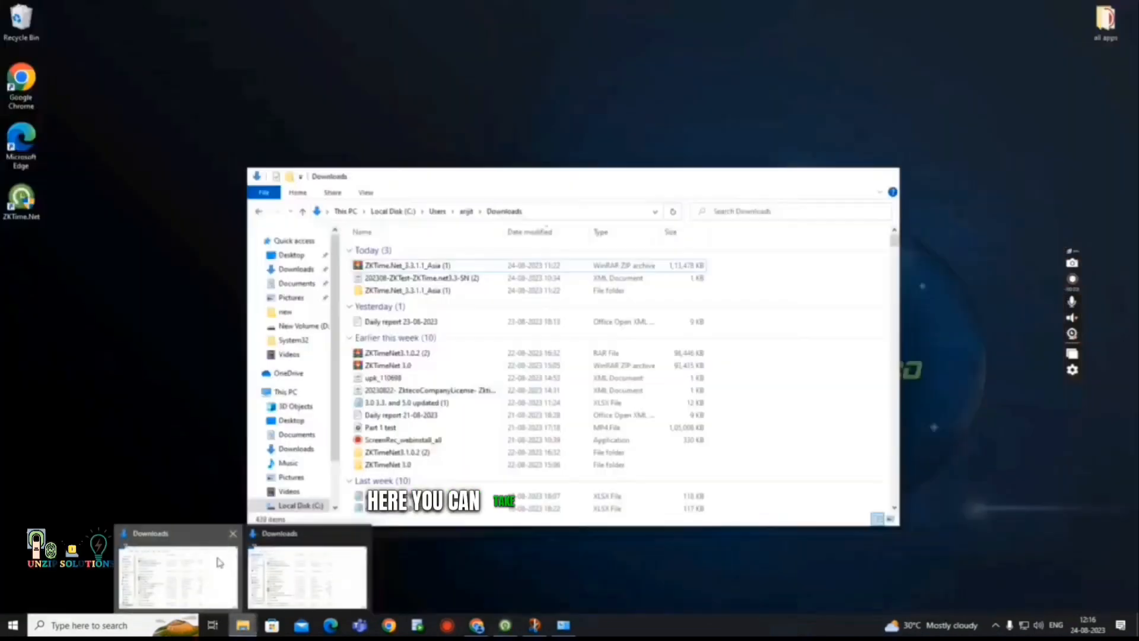
# Check the Downloads folder, then enter zkteco as the license company name.
pyautogui.click(309, 596)
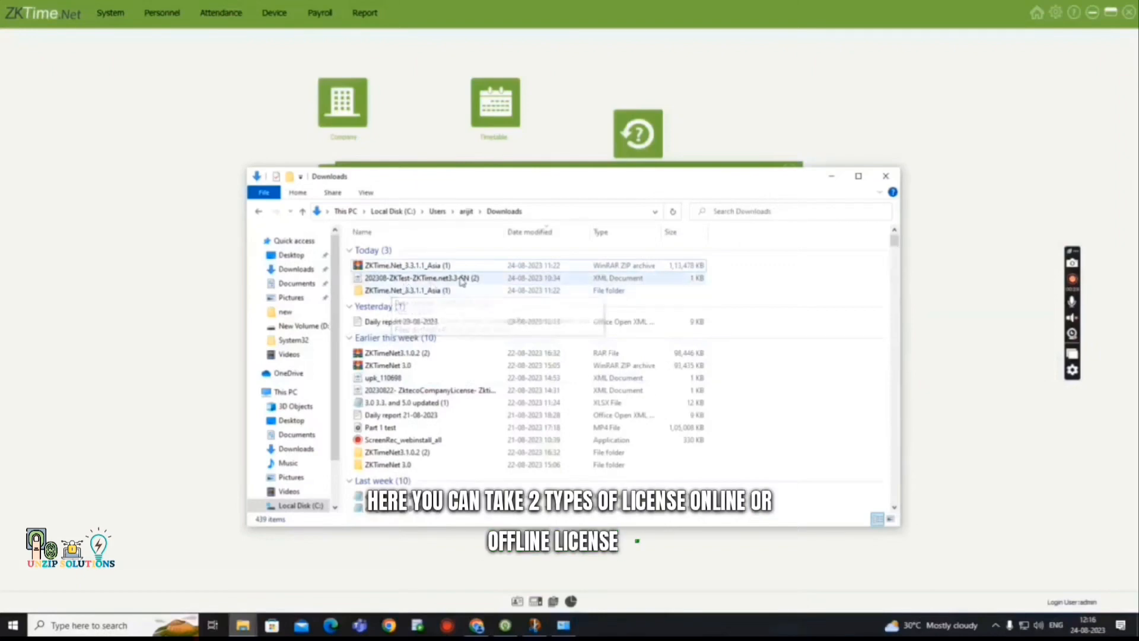
pyautogui.click(838, 179)
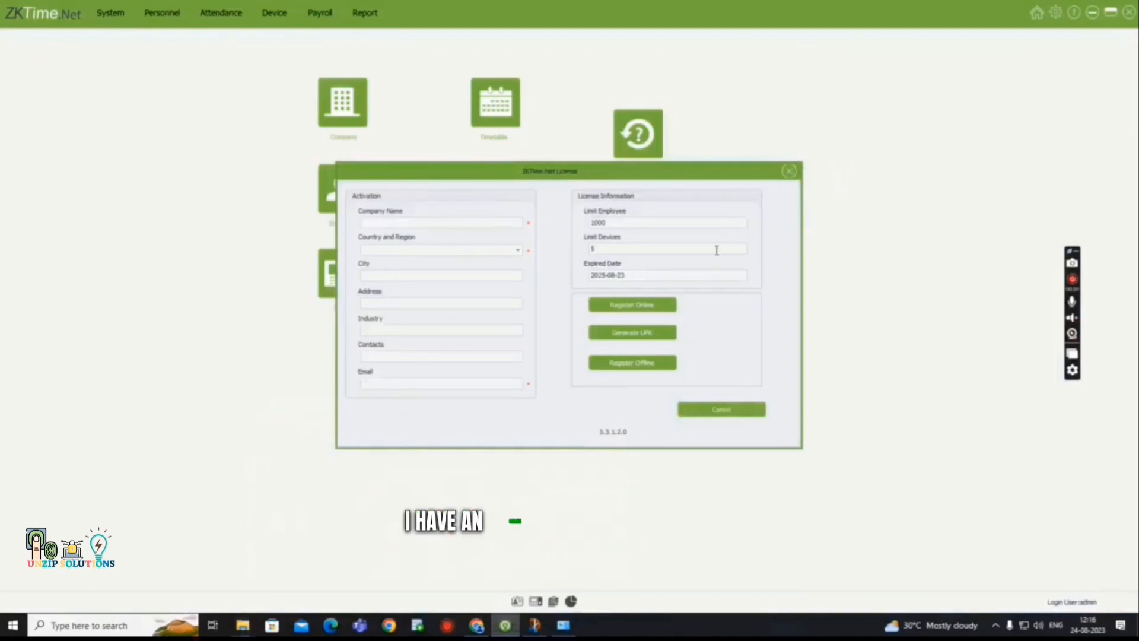
pyautogui.click(468, 222)
pyautogui.write('d')
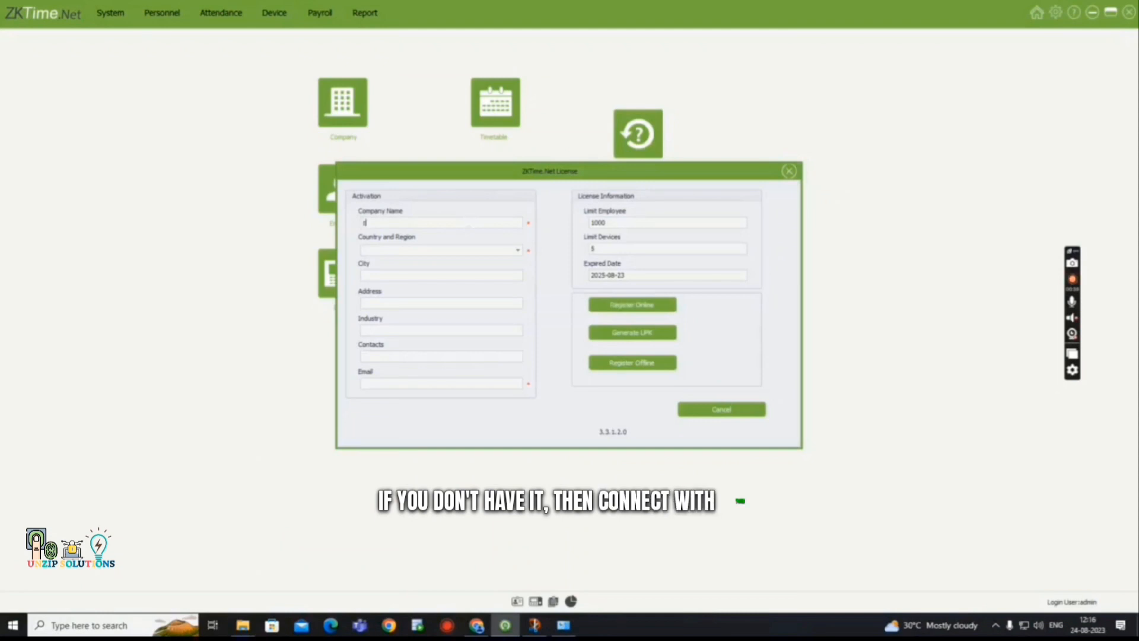
pyautogui.write('kbejo')
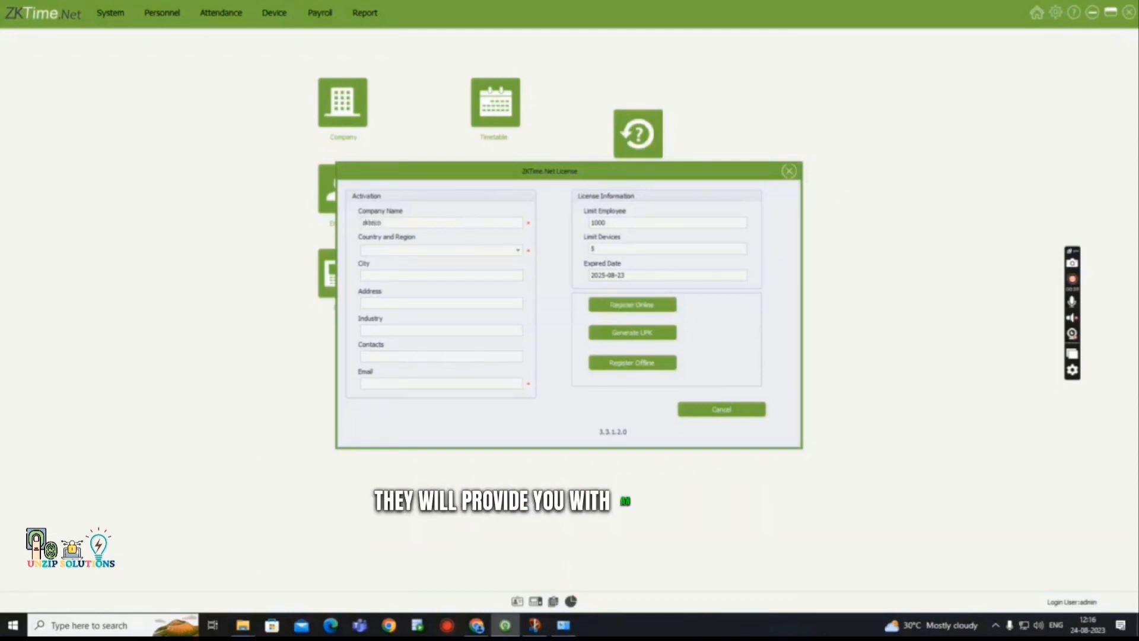
# Set Country and Region to India and enter the contact's e-mail address.
pyautogui.click(469, 254)
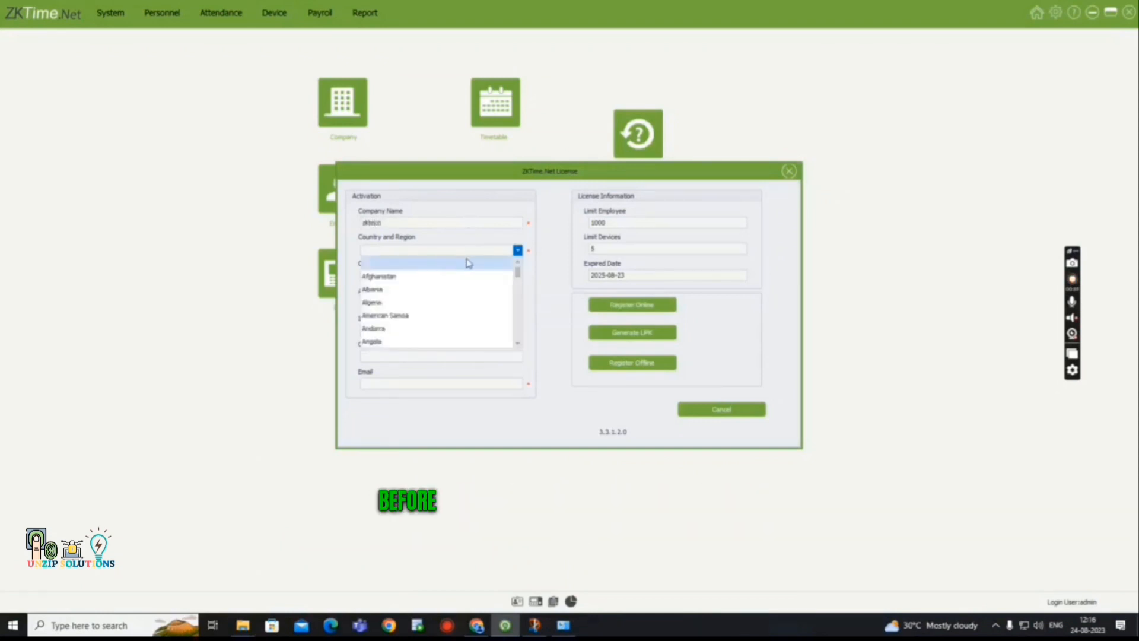
pyautogui.scroll(-20, 469, 267)
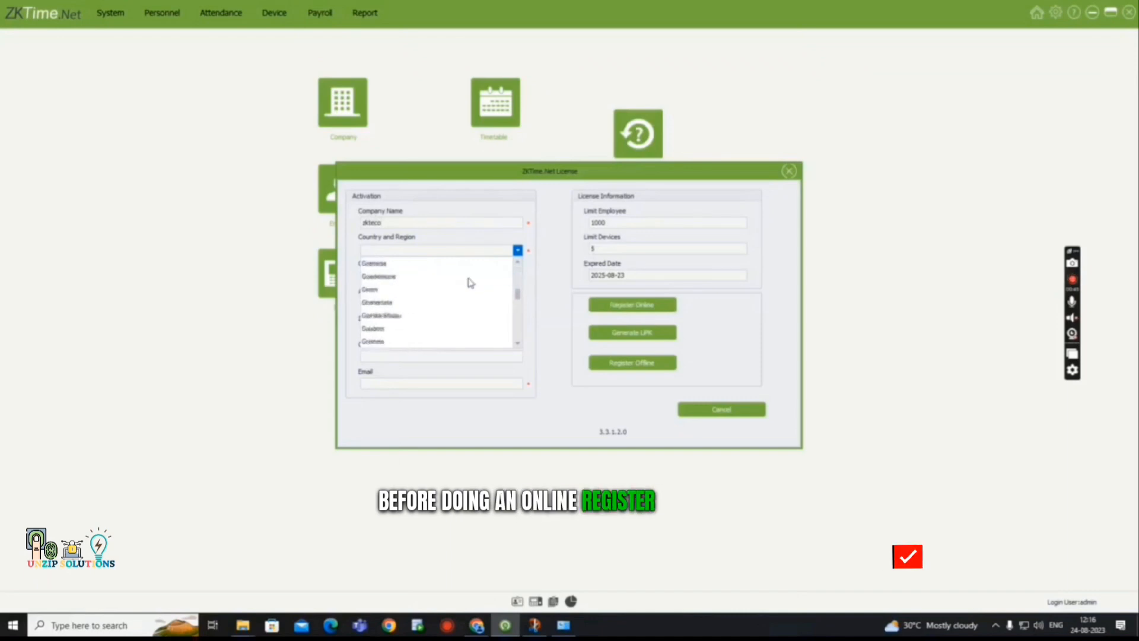
pyautogui.scroll(-5, 468, 279)
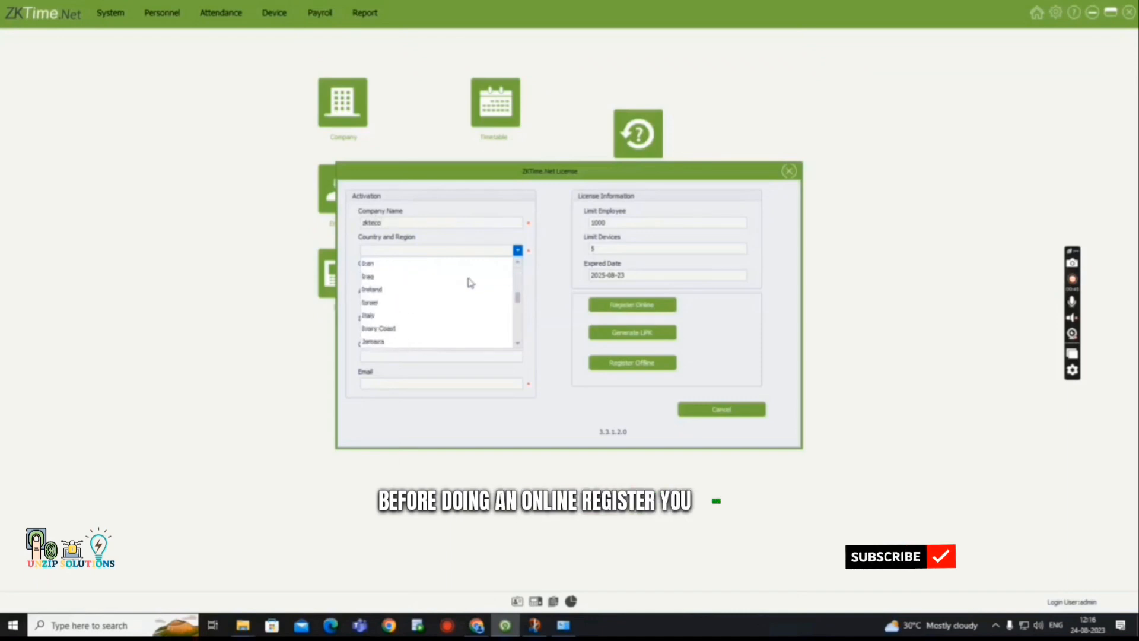
pyautogui.scroll(1, 417, 271)
pyautogui.click(415, 274)
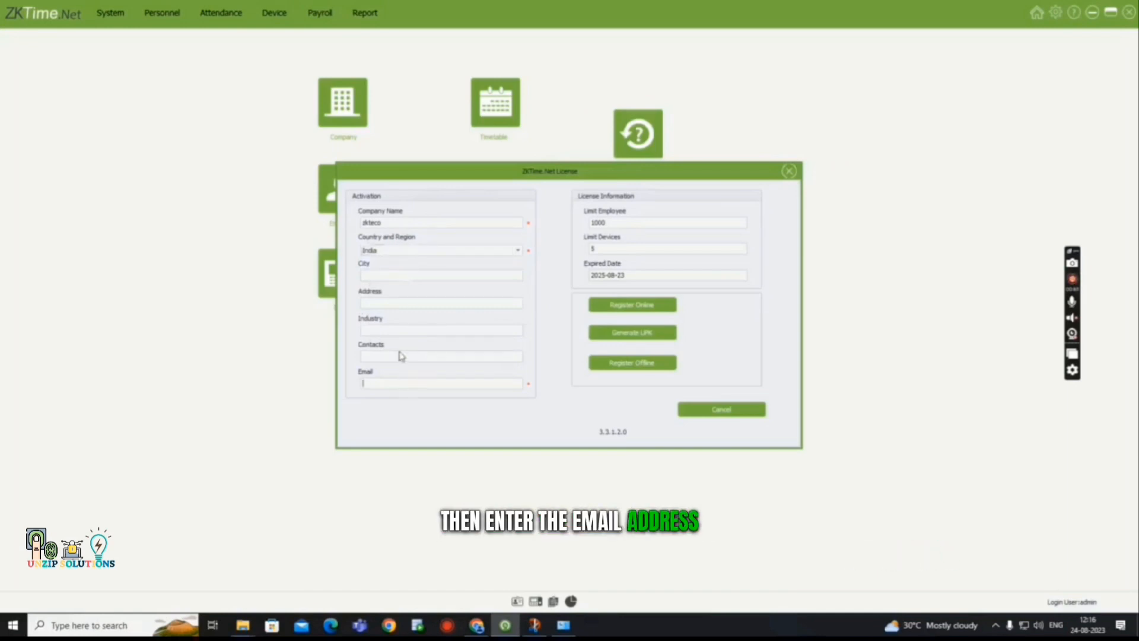
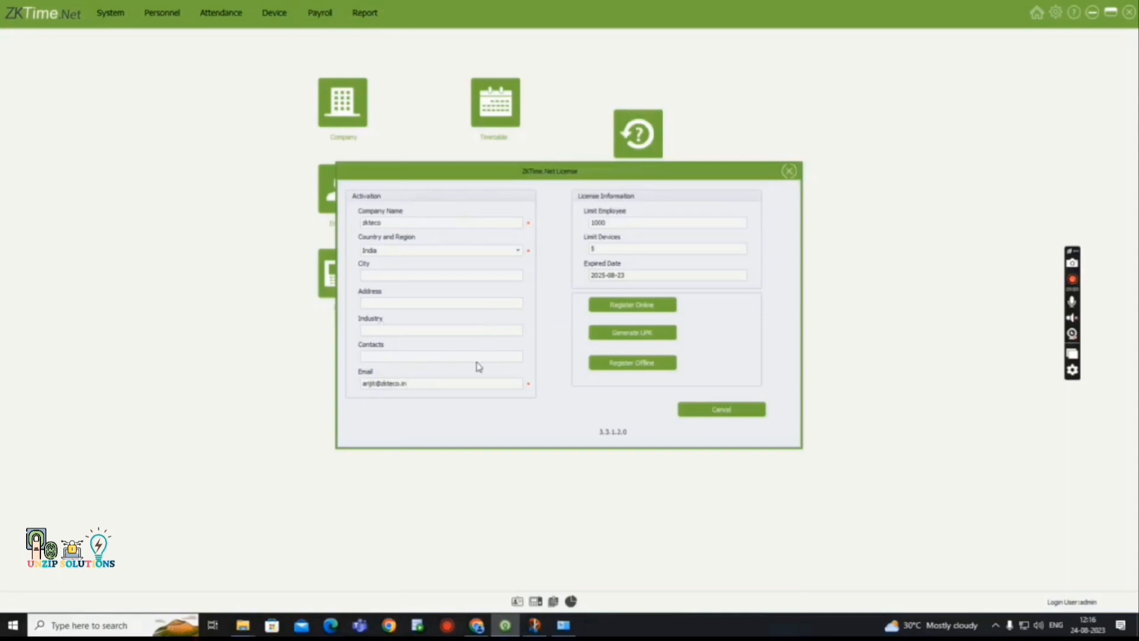
# Register online with SN.xml, acknowledge Permission Allowed, then start and cancel Generate UPK.
pyautogui.click(599, 308)
pyautogui.click(560, 265)
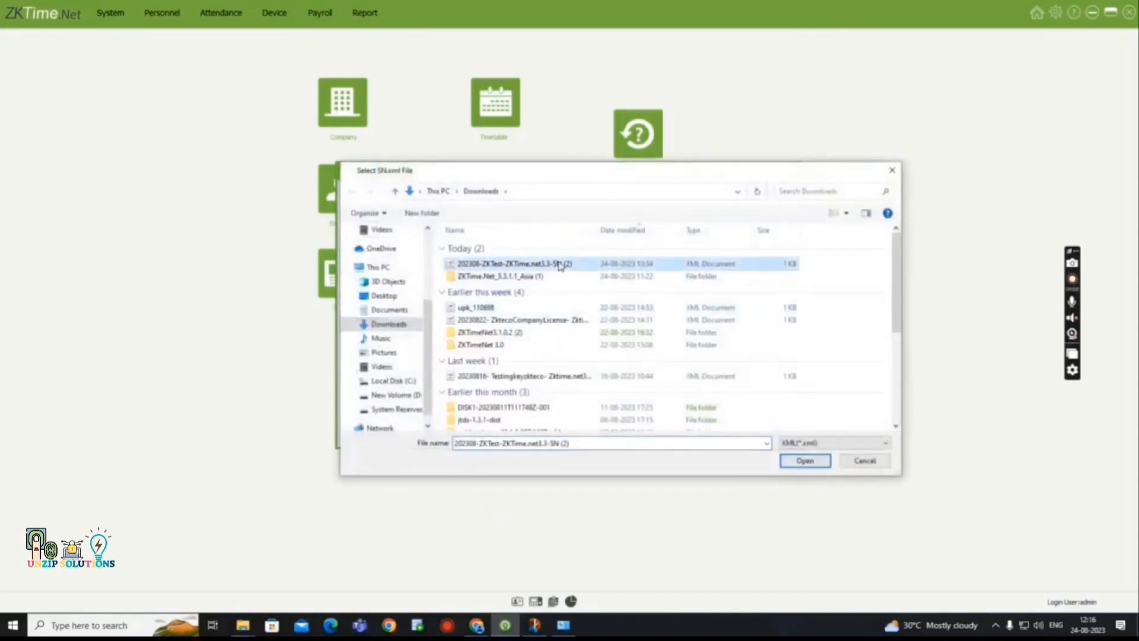
pyautogui.click(804, 460)
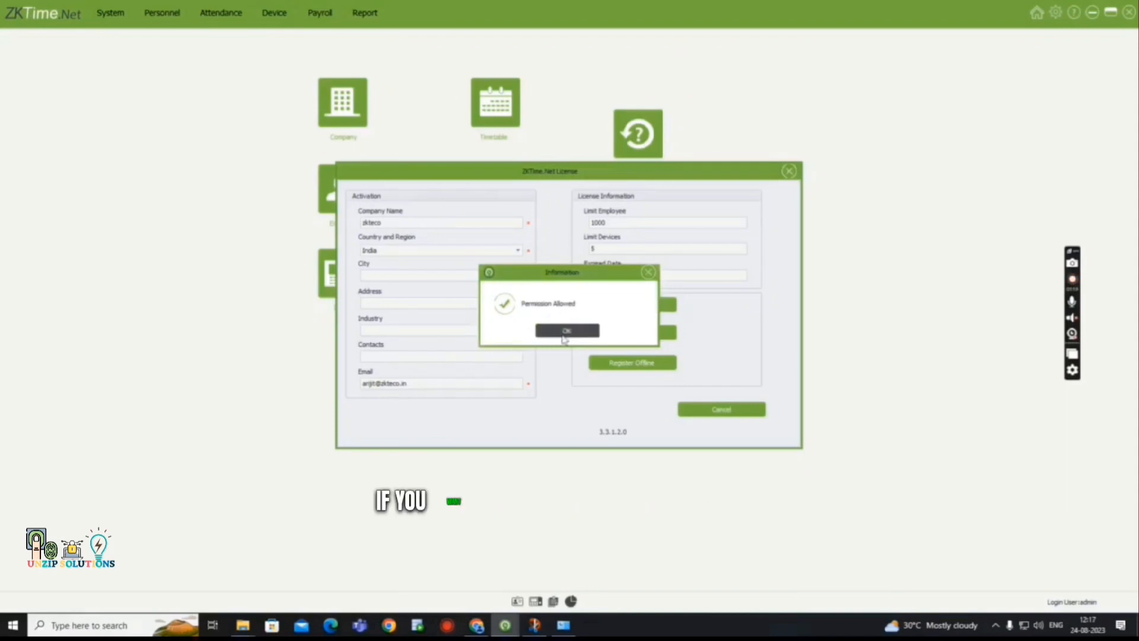
pyautogui.click(566, 331)
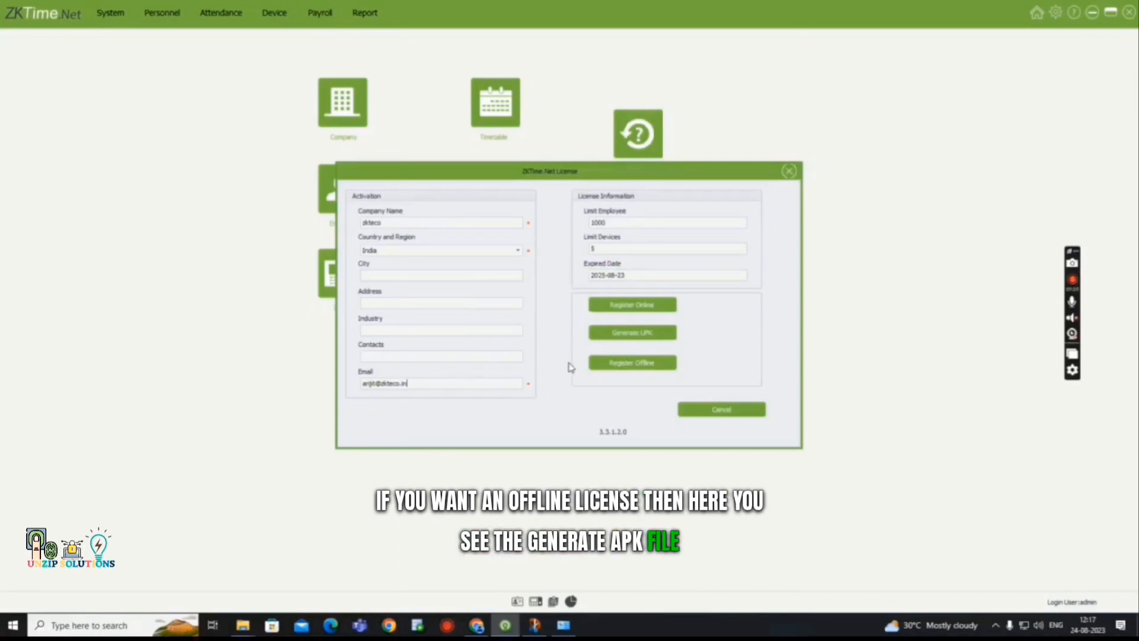
pyautogui.click(649, 338)
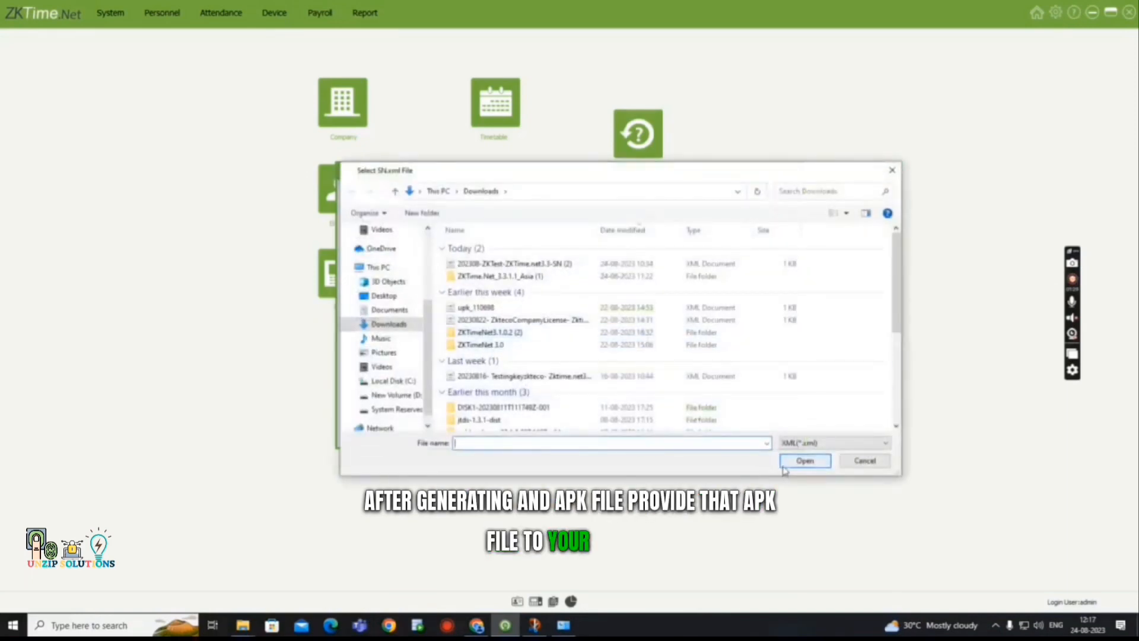
pyautogui.click(892, 172)
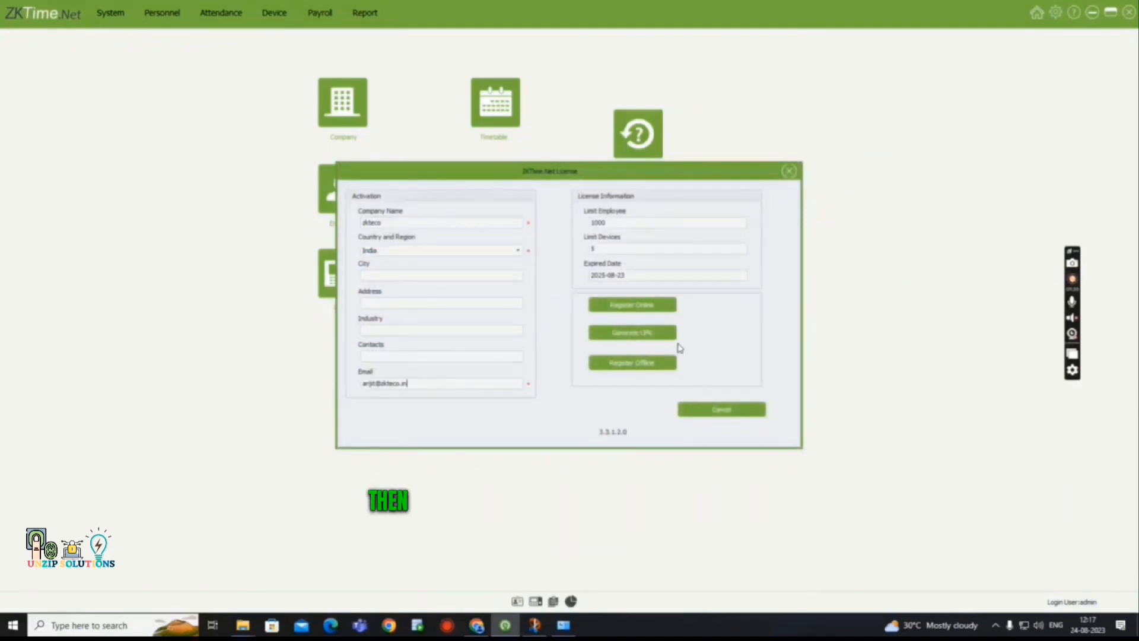
pyautogui.click(661, 362)
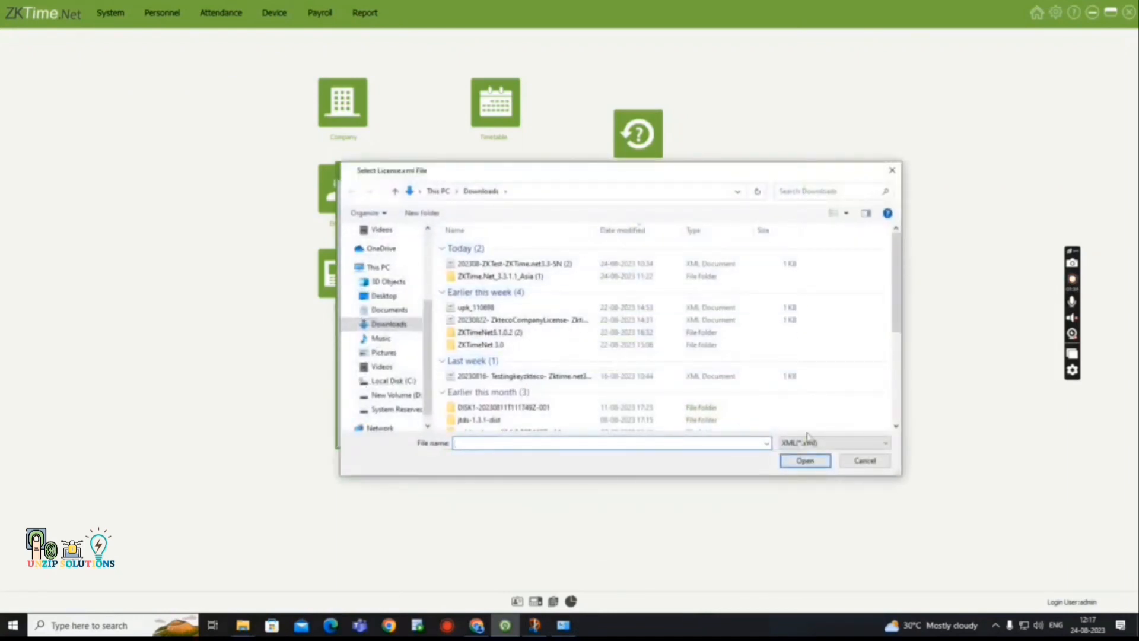
pyautogui.click(891, 168)
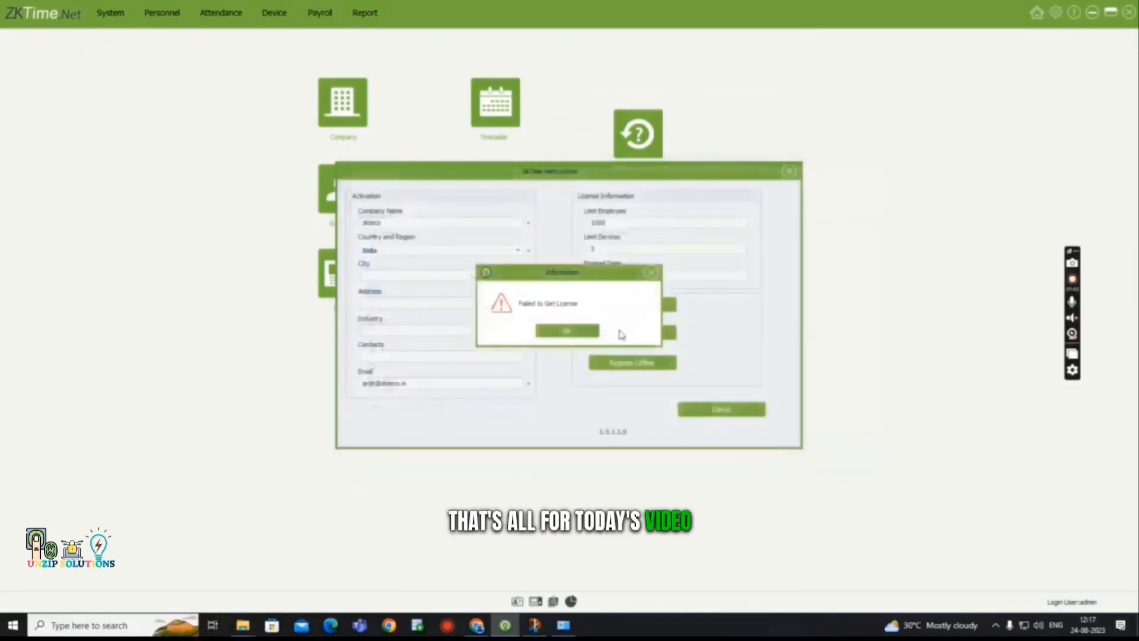
pyautogui.click(583, 335)
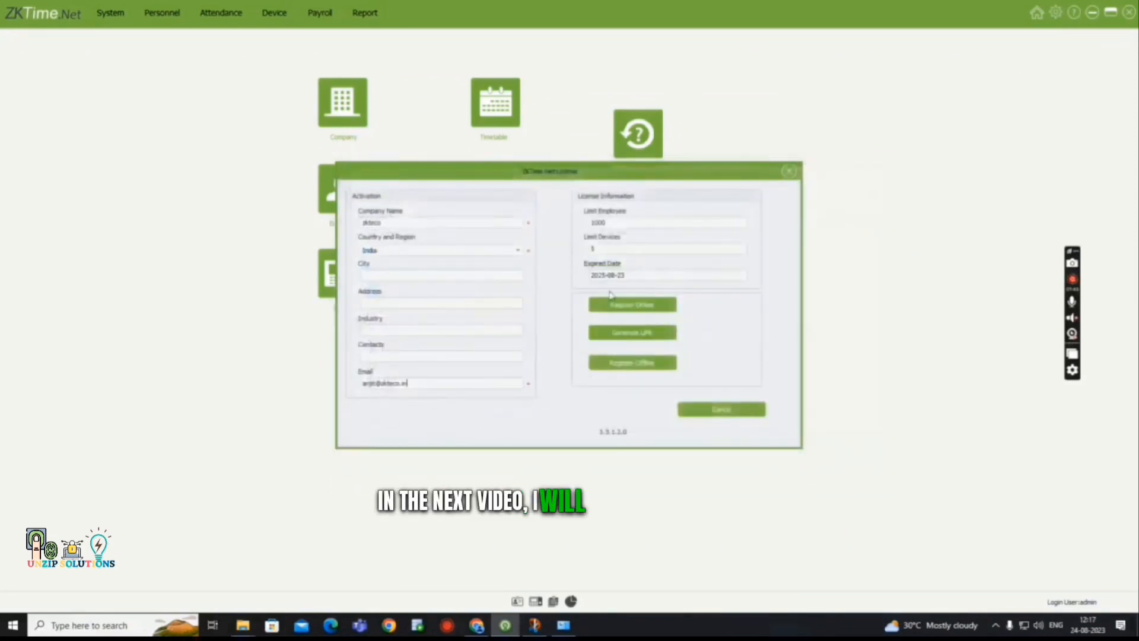